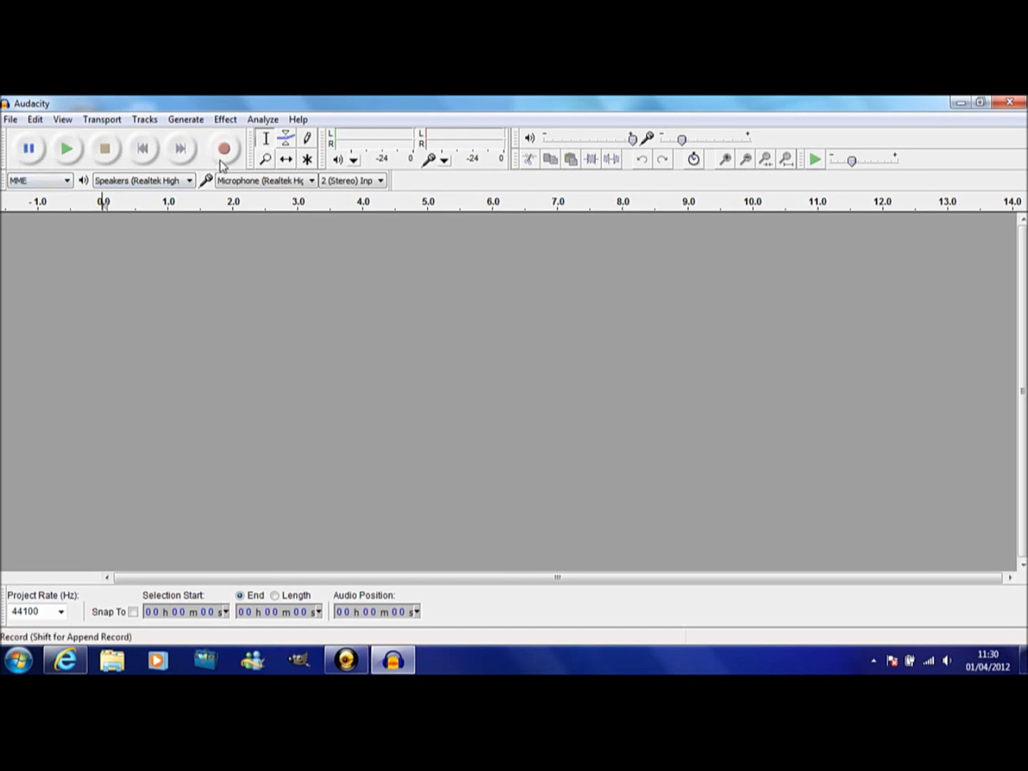
- Browse the File, Effect and Help menus, then nudge the Mixer toolbar volume slider slightly
left_click(11, 121)
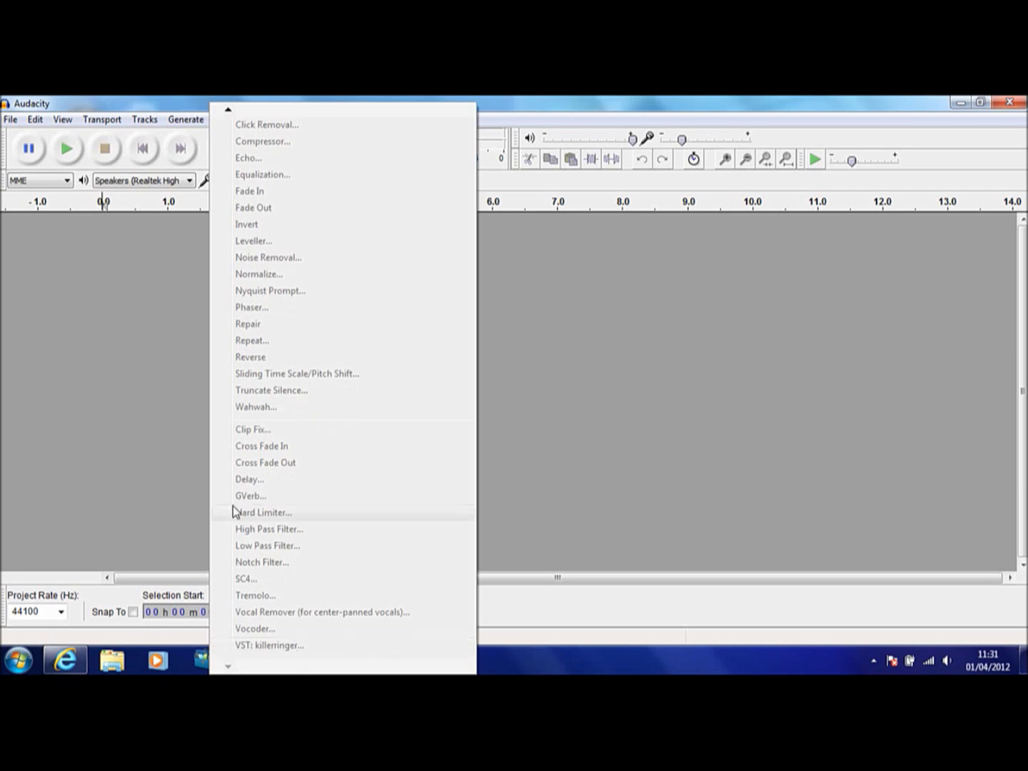
left_click(259, 107)
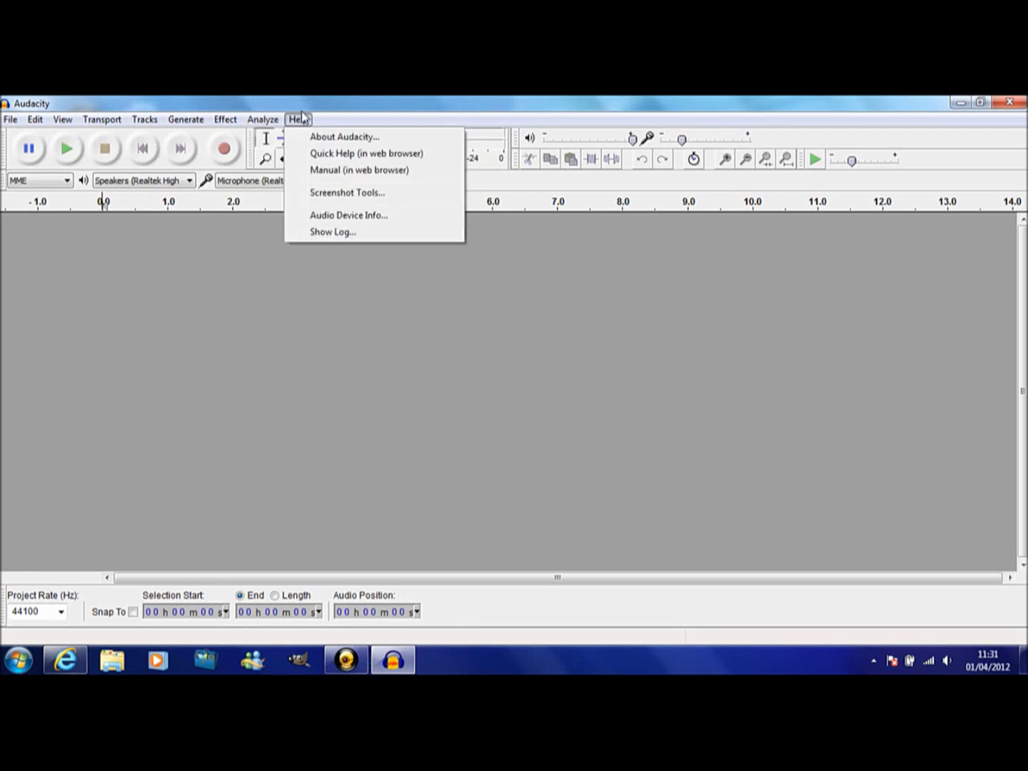
left_click(318, 292)
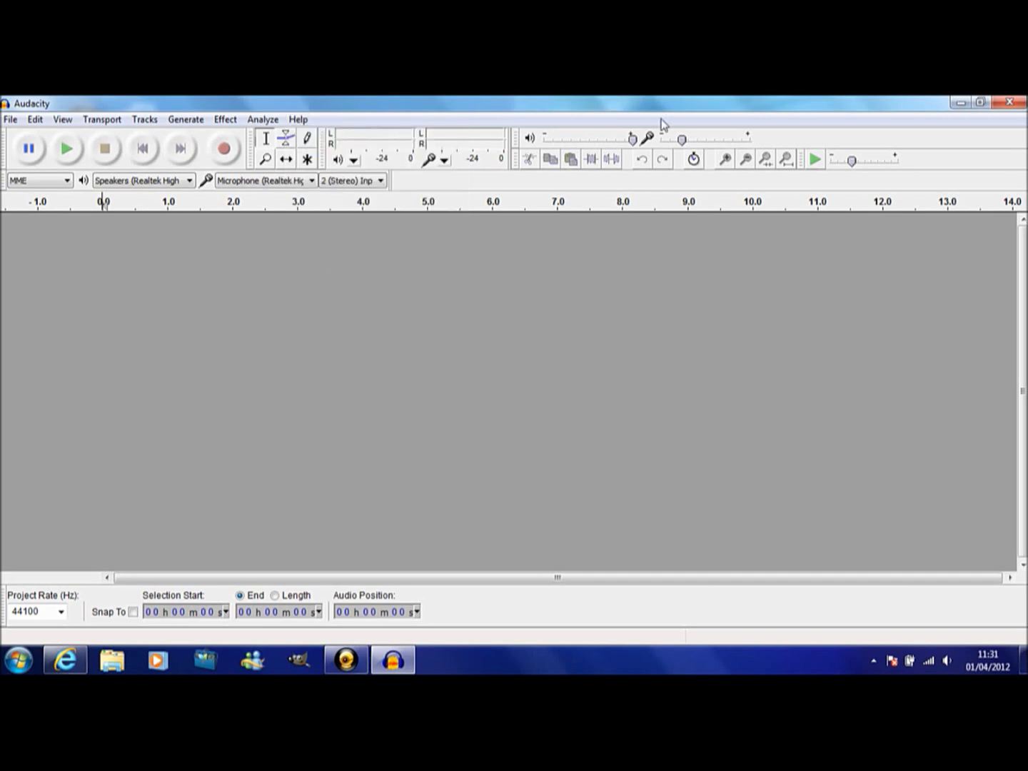
mouse_move(633, 138)
left_mouse_down()
mouse_move(727, 142)
mouse_move(705, 139)
left_mouse_up()
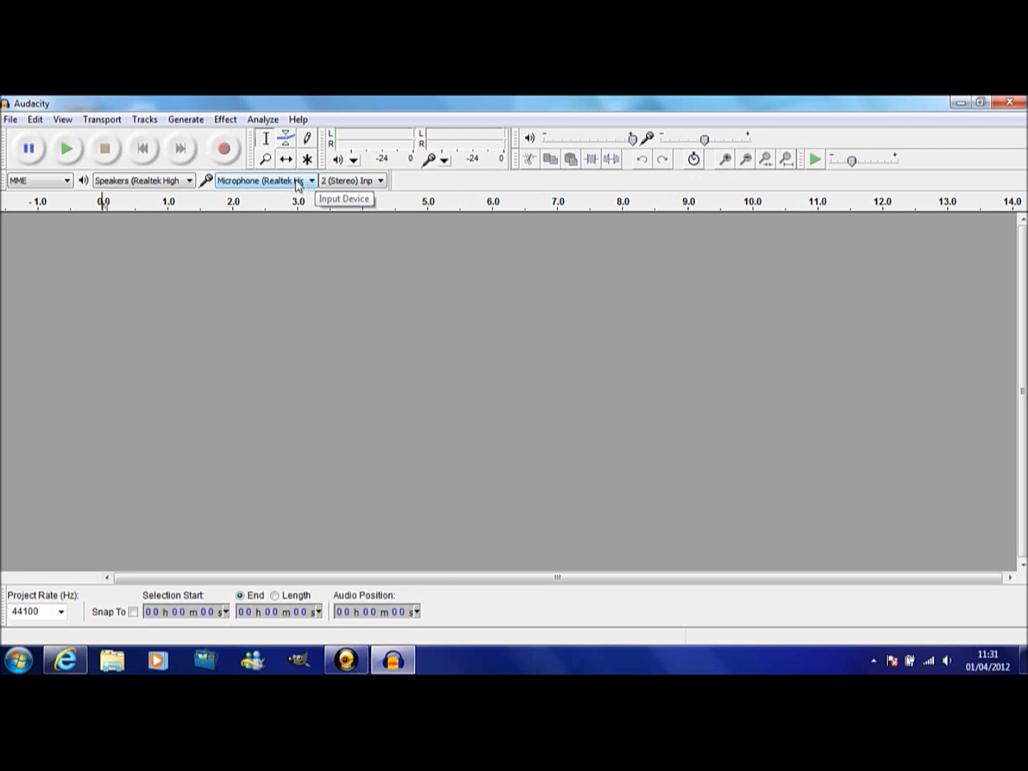
- Record a short voice clip, then delete the trailing words from about 2.6 s to the end
left_click(228, 150)
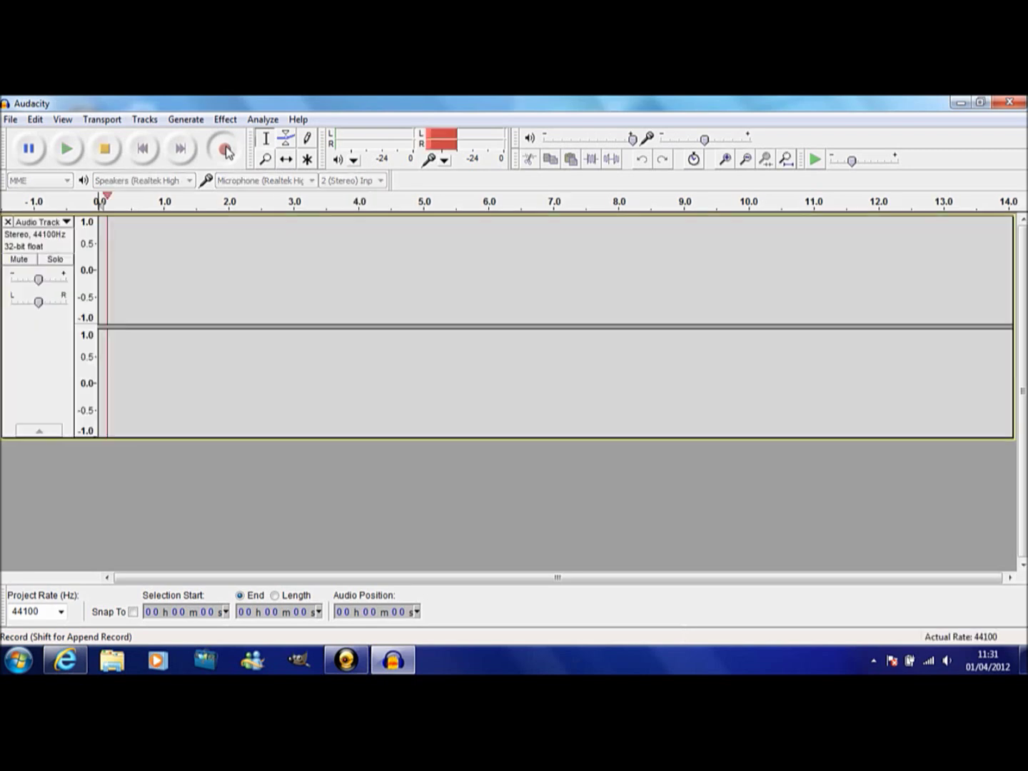
left_click(226, 150)
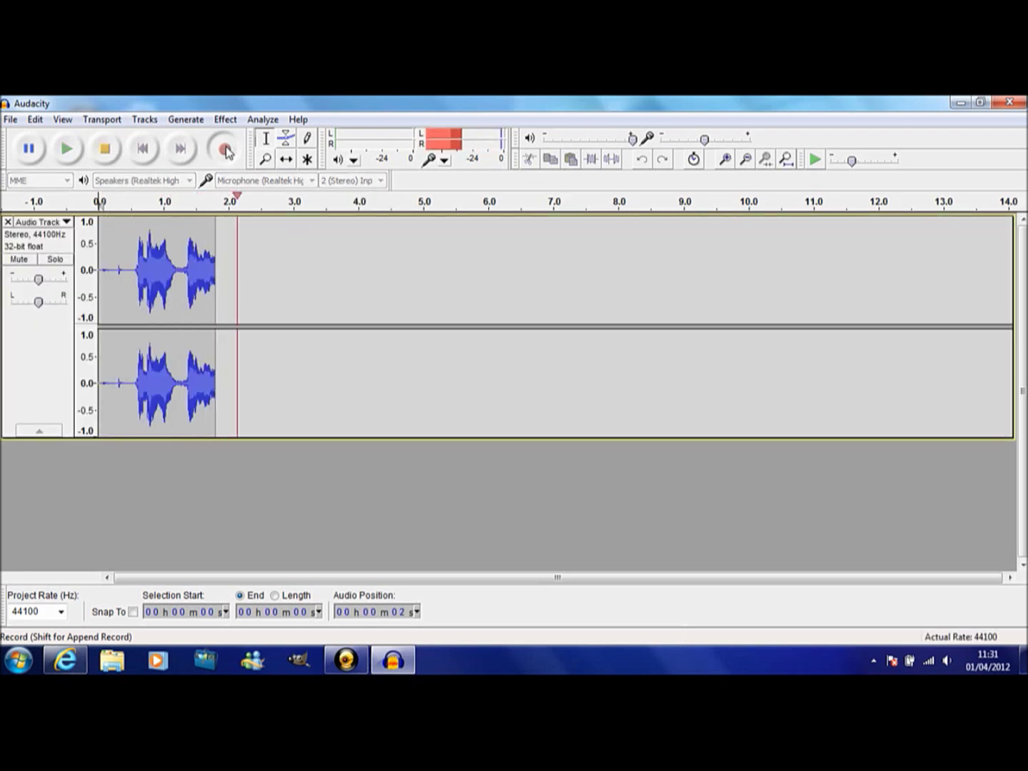
left_click(106, 150)
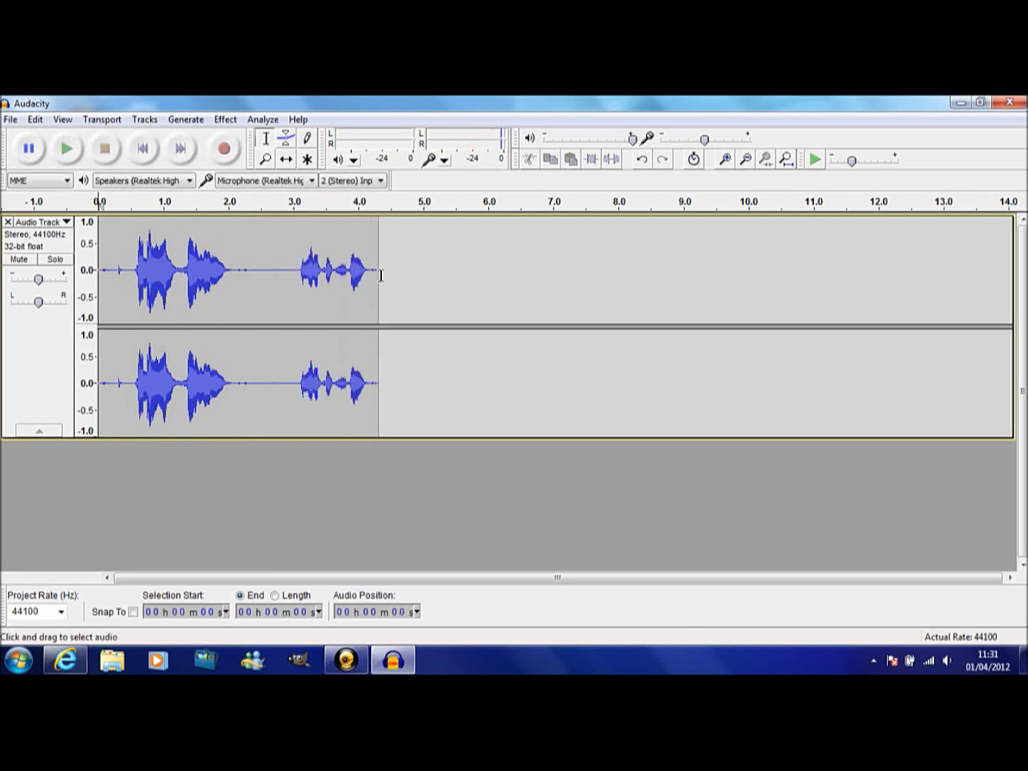
left_click_drag(381, 276, 266, 281)
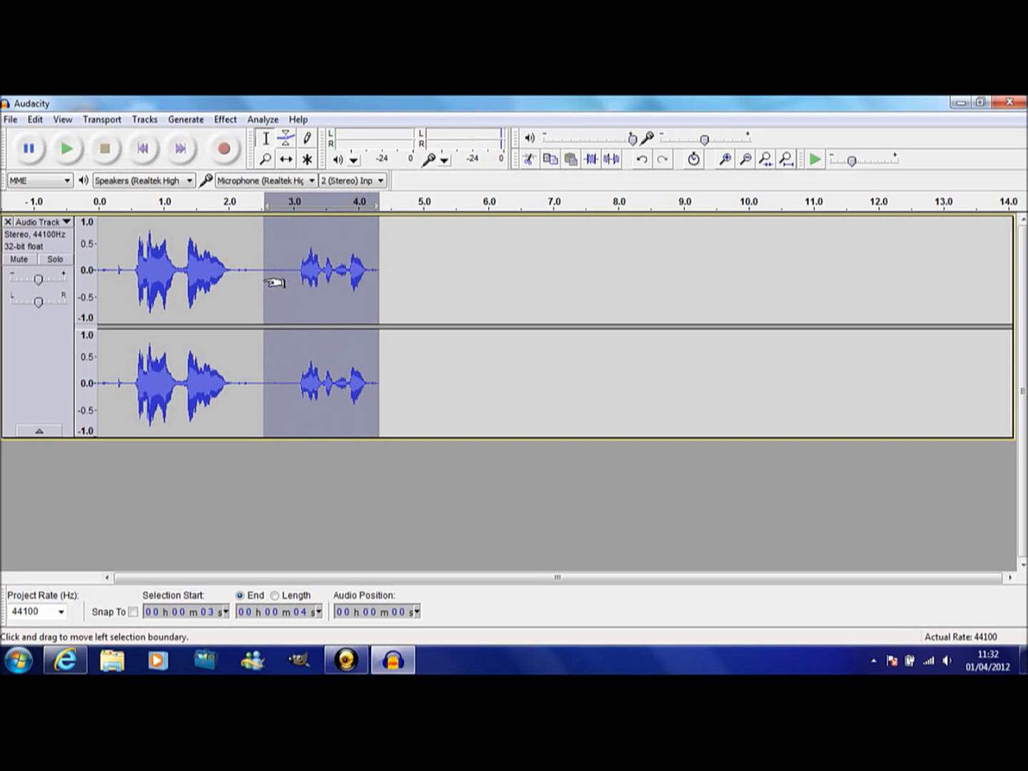
key("Delete")
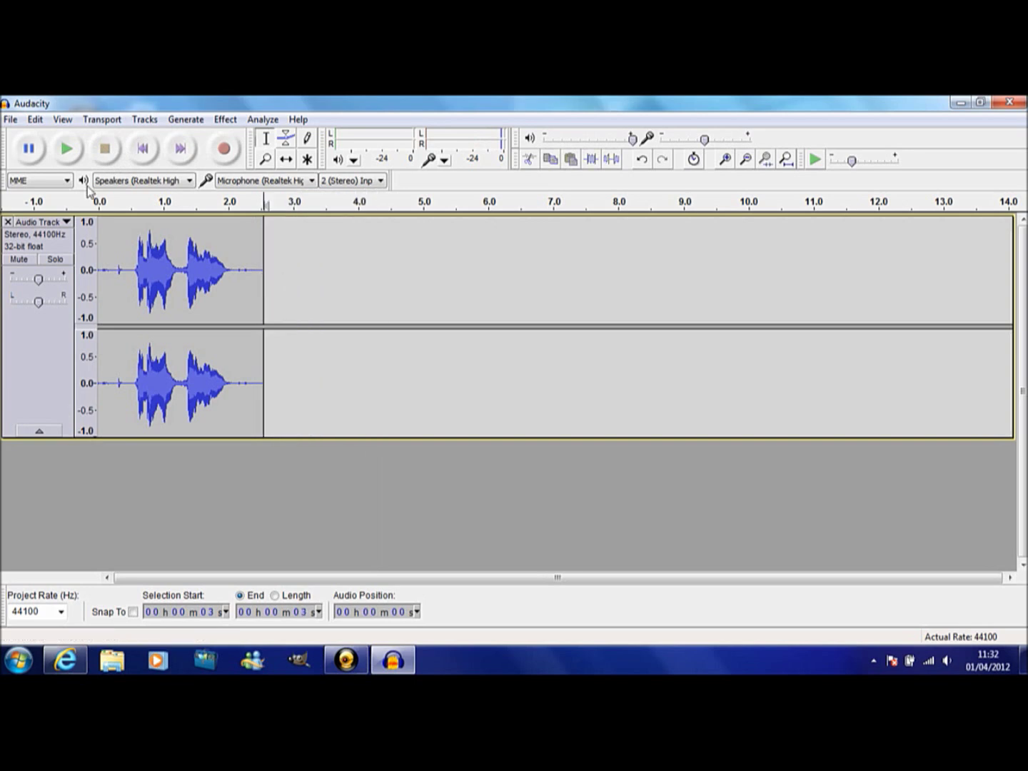
left_click(148, 152)
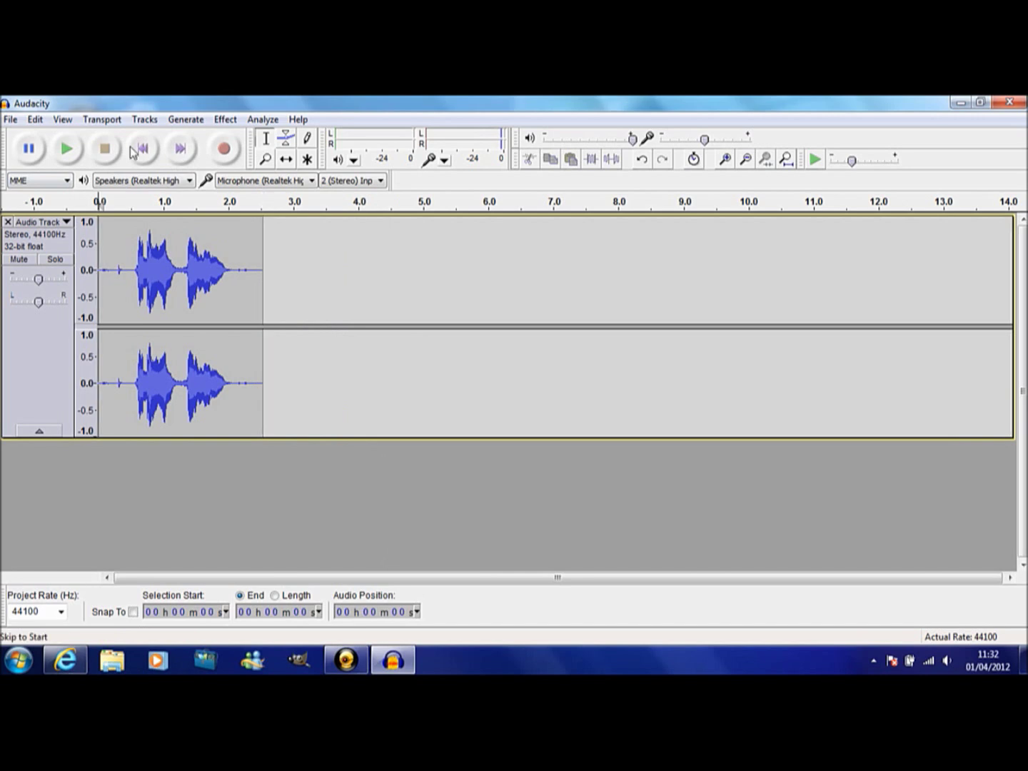
left_click(67, 149)
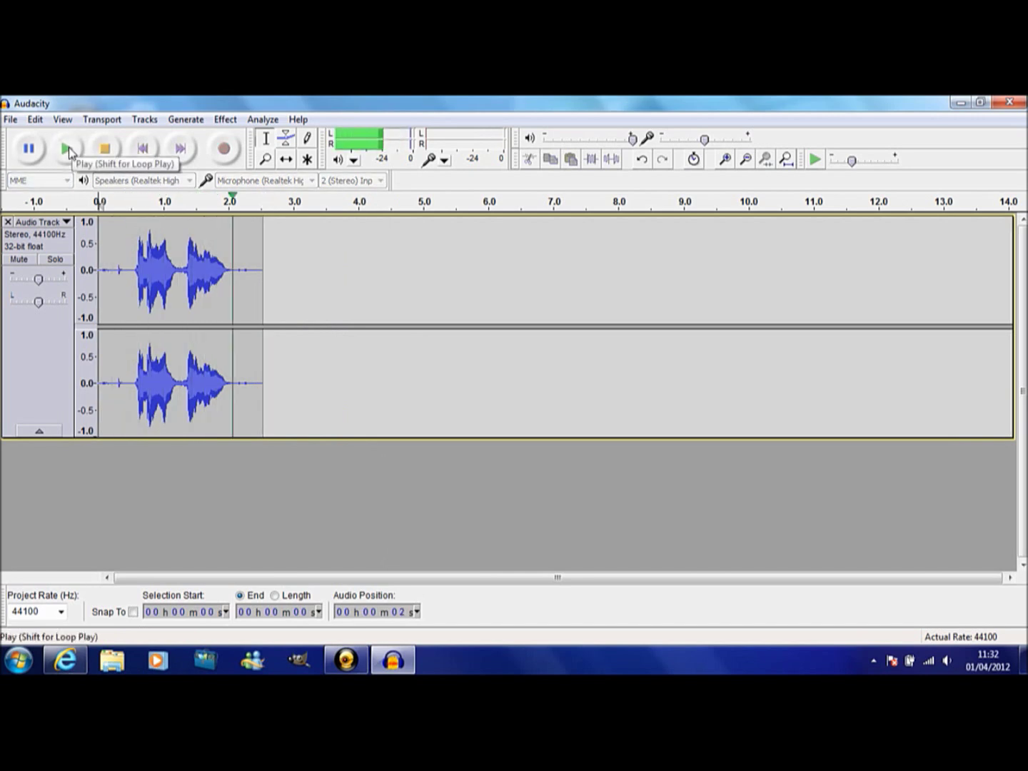
left_click(947, 660)
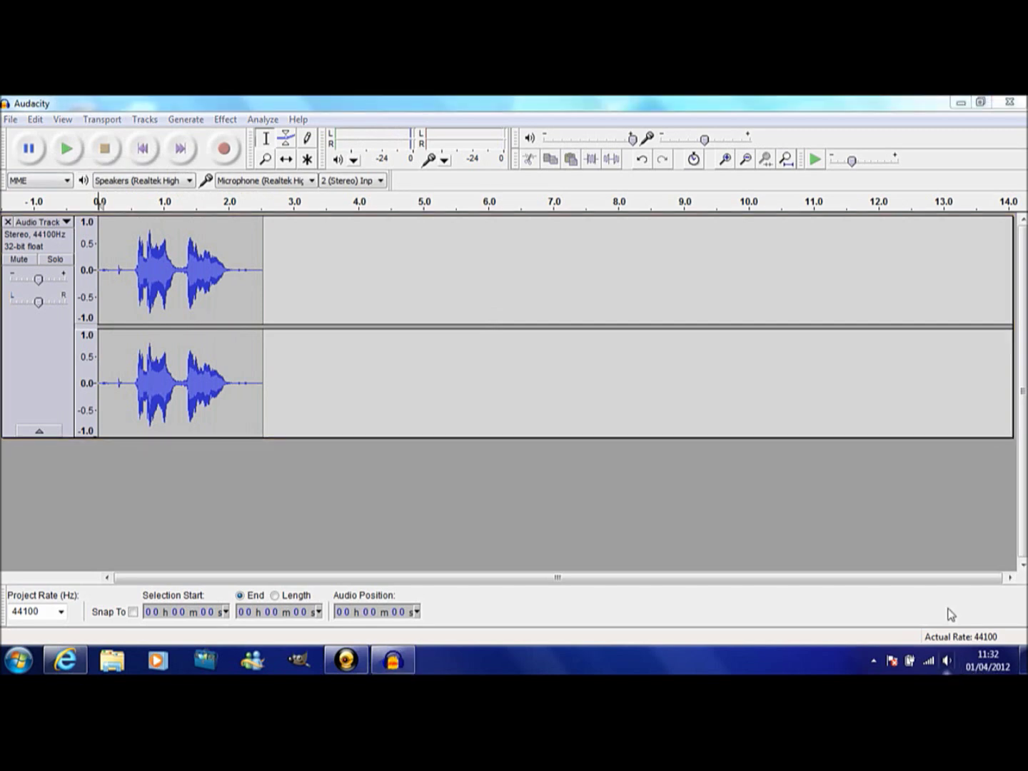
left_click_drag(940, 531, 933, 496)
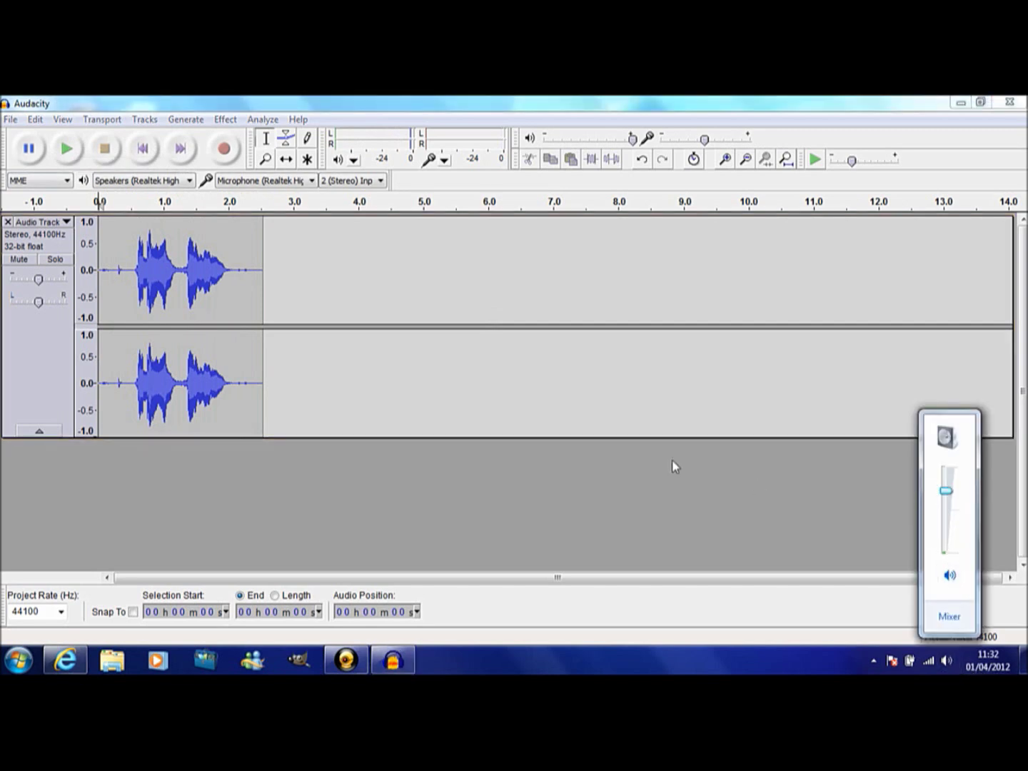
left_click(563, 439)
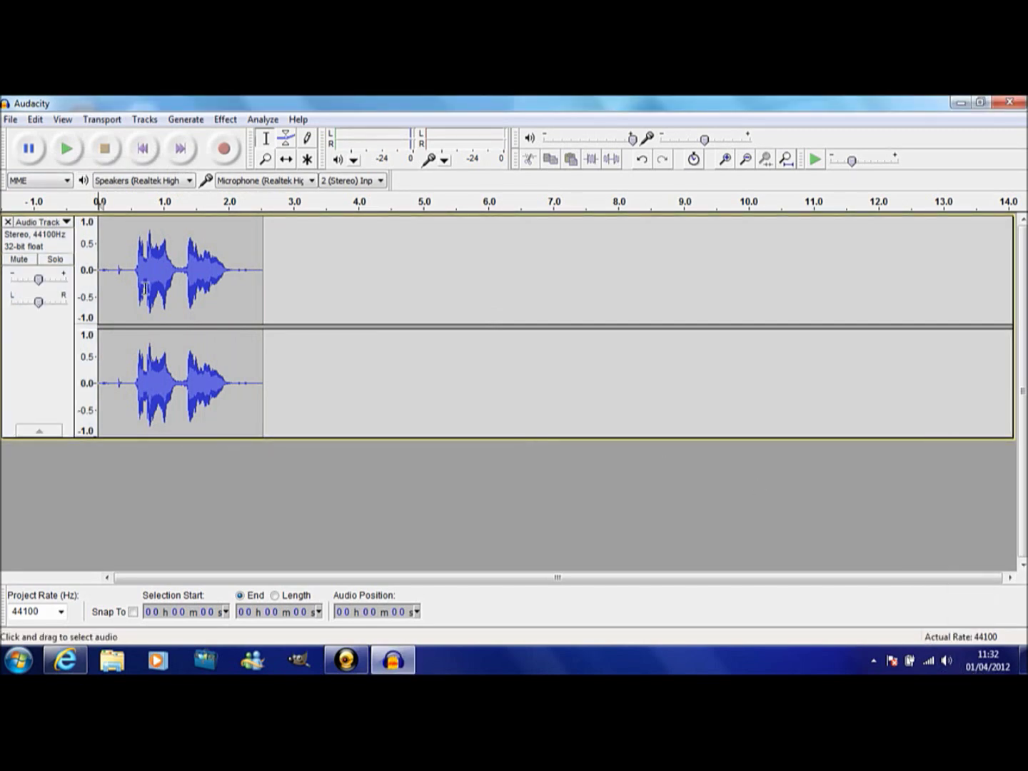
left_click(66, 149)
left_click_drag(264, 277, 98, 277)
- Normalize the selected 2.5-second clip to a -1.0 dB peak and listen to it once
left_click(226, 119)
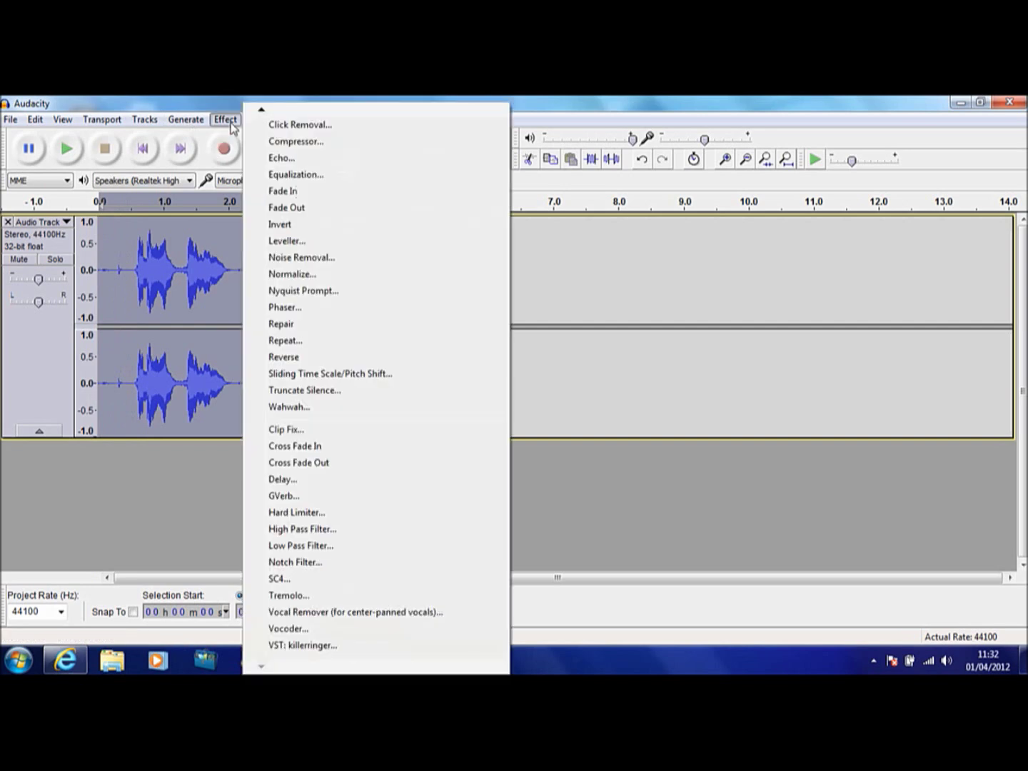
left_click(325, 280)
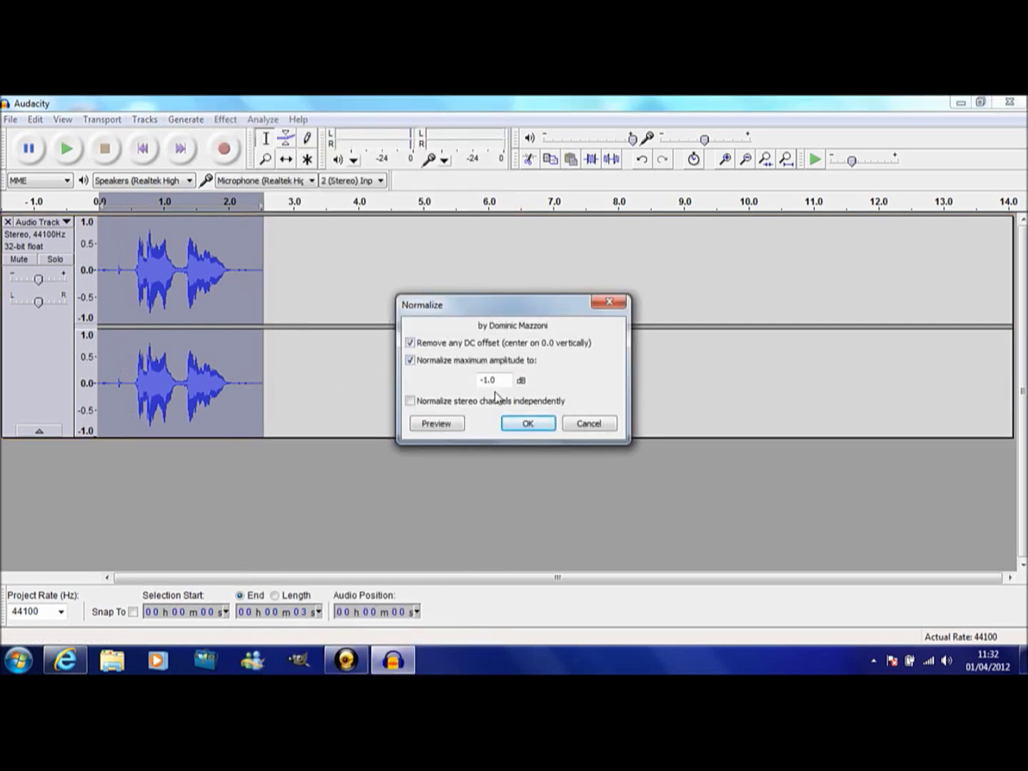
left_click(515, 424)
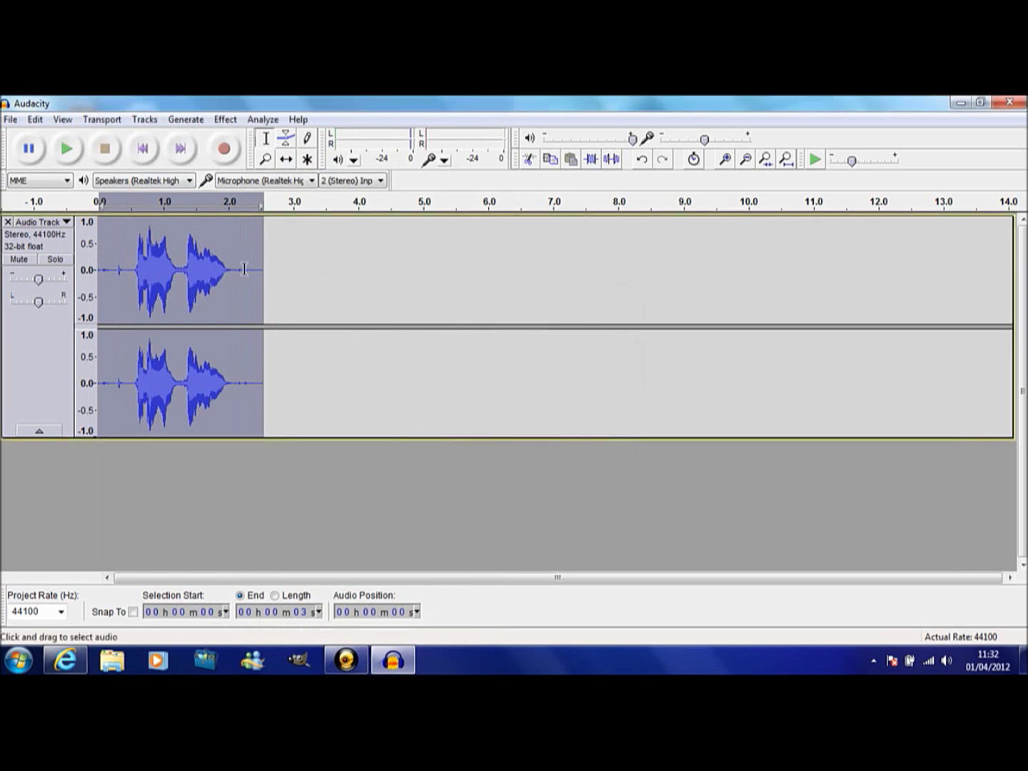
left_click(73, 148)
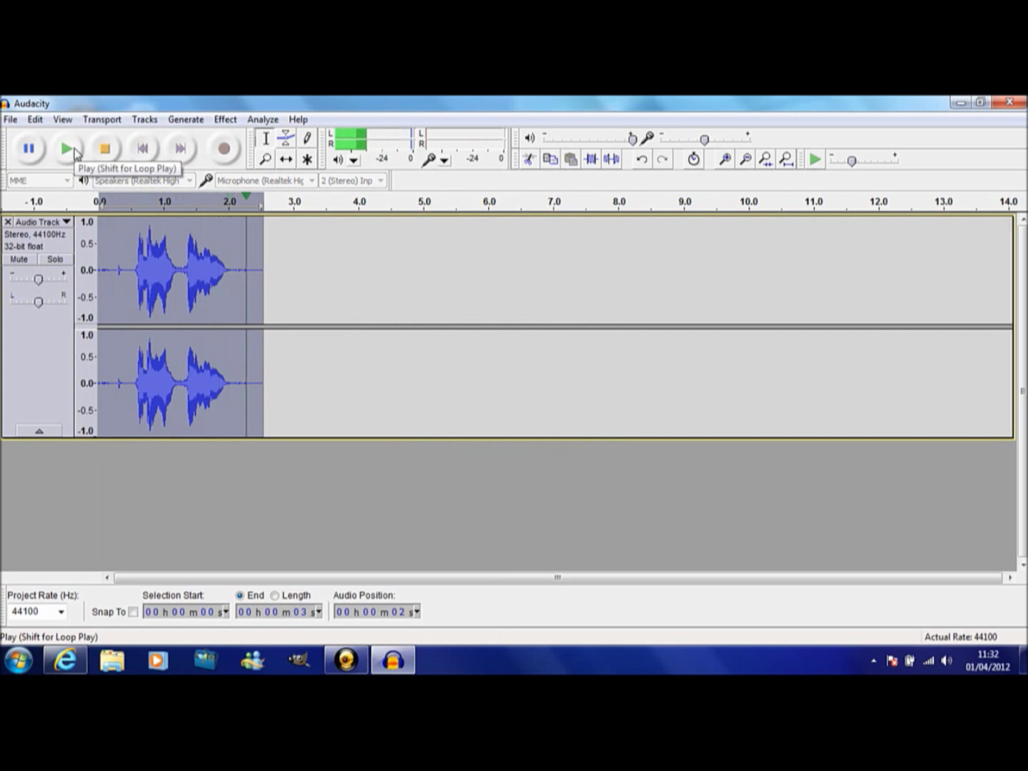
left_click(226, 120)
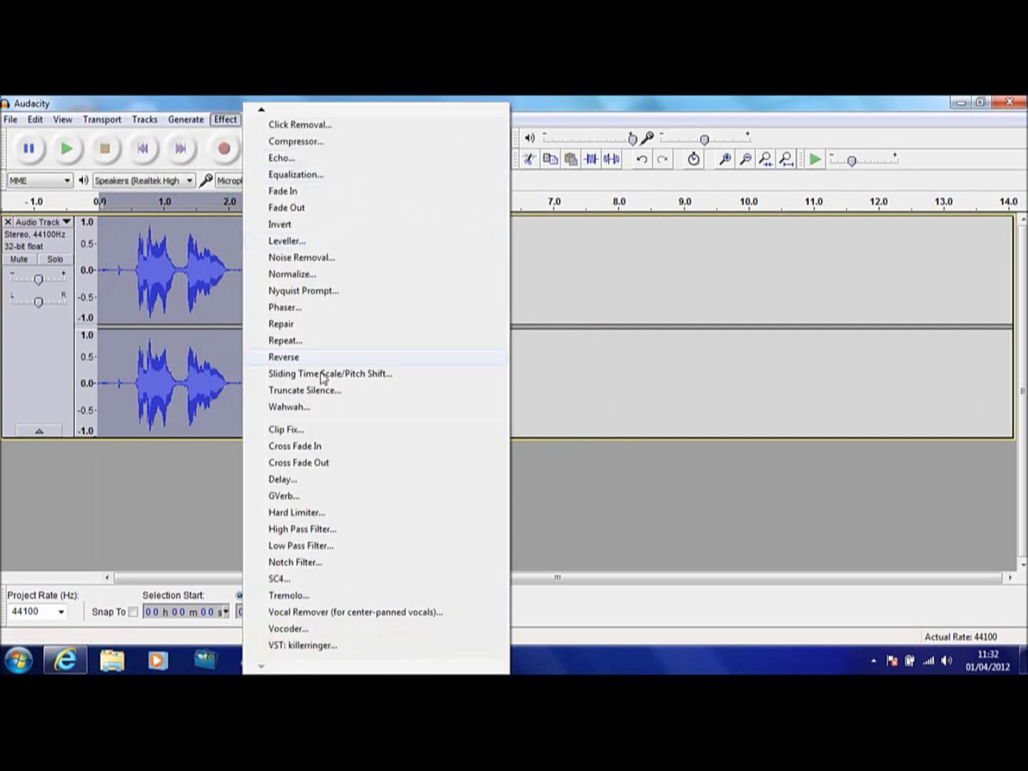
- In VST: killerringer, drag Root-Pitch to 0 and Speed and Amount to minimum, then preview
left_click(288, 646)
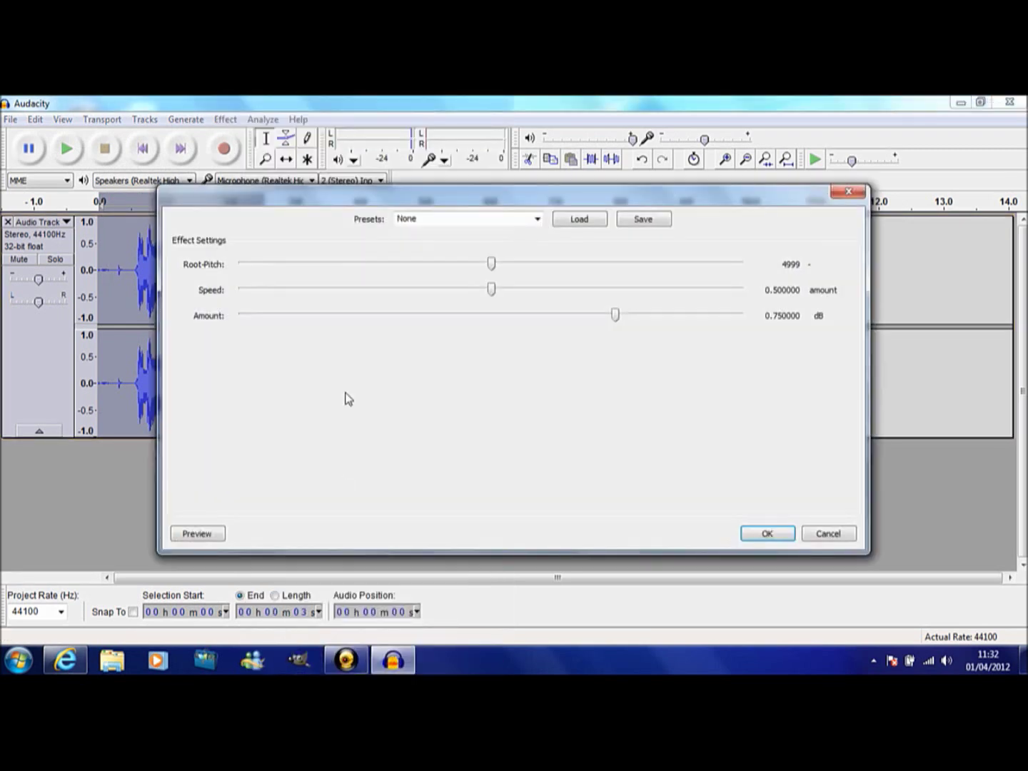
mouse_move(494, 265)
left_mouse_down()
mouse_move(351, 253)
mouse_move(227, 280)
left_mouse_up()
mouse_move(491, 289)
left_mouse_down()
mouse_move(344, 285)
mouse_move(246, 311)
left_mouse_up()
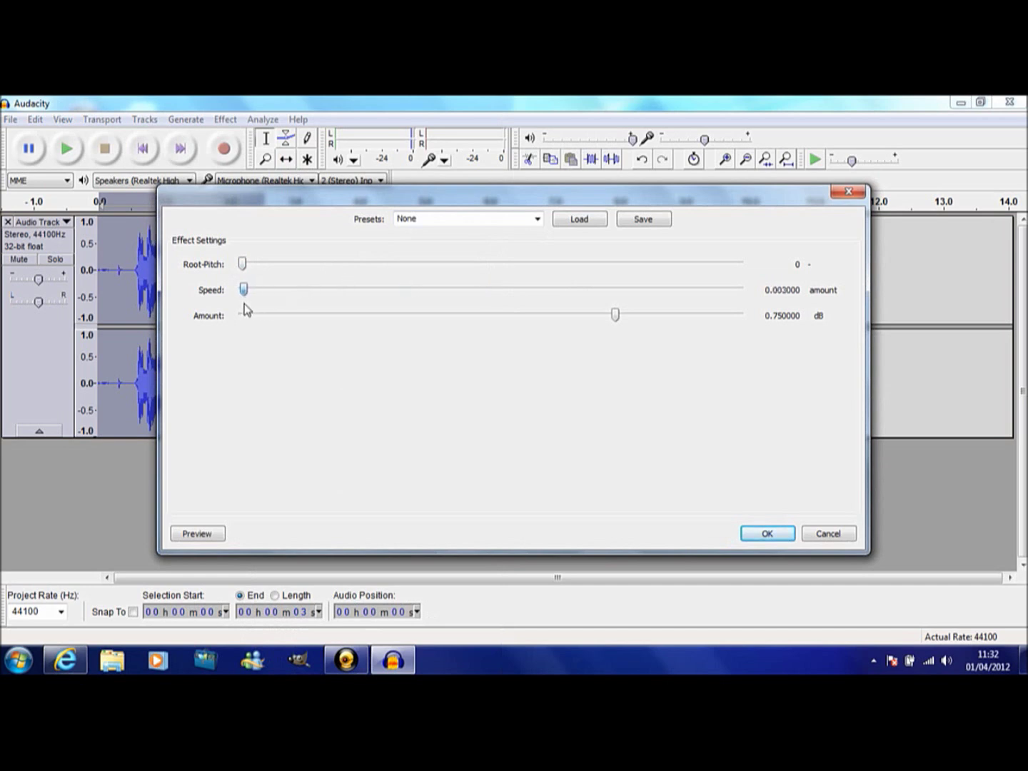
left_click_drag(616, 318, 244, 340)
left_click(204, 536)
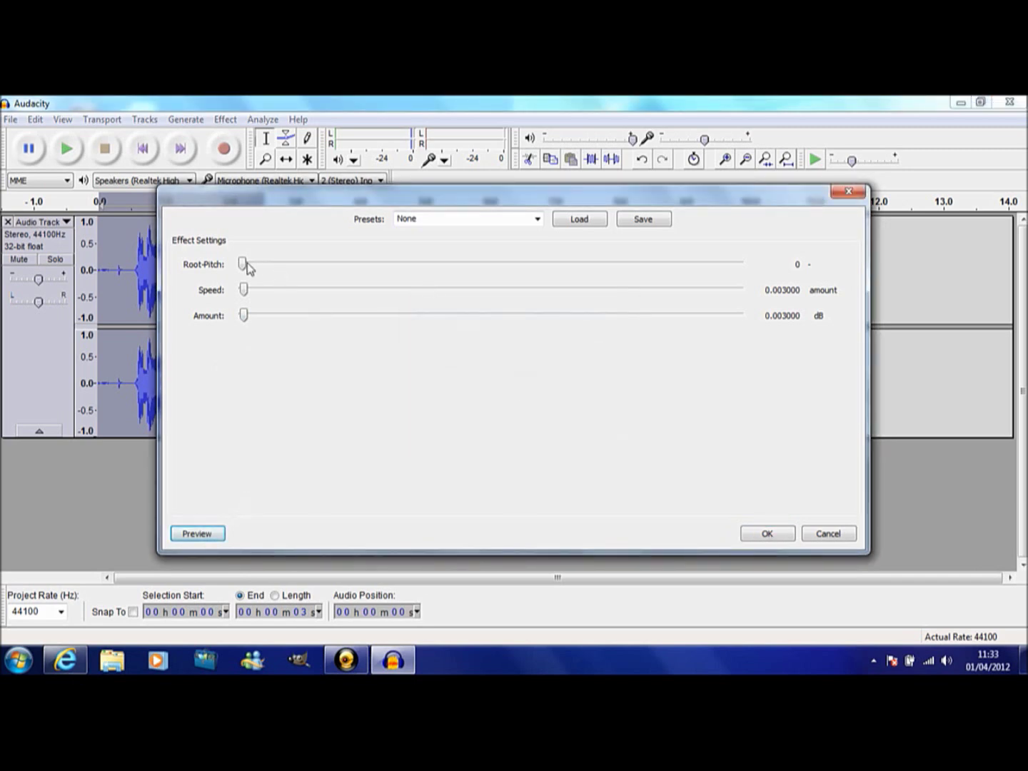
- Raise Root-Pitch to 59, preview the robotic voice again, and increase the Amount
left_click_drag(243, 265, 250, 271)
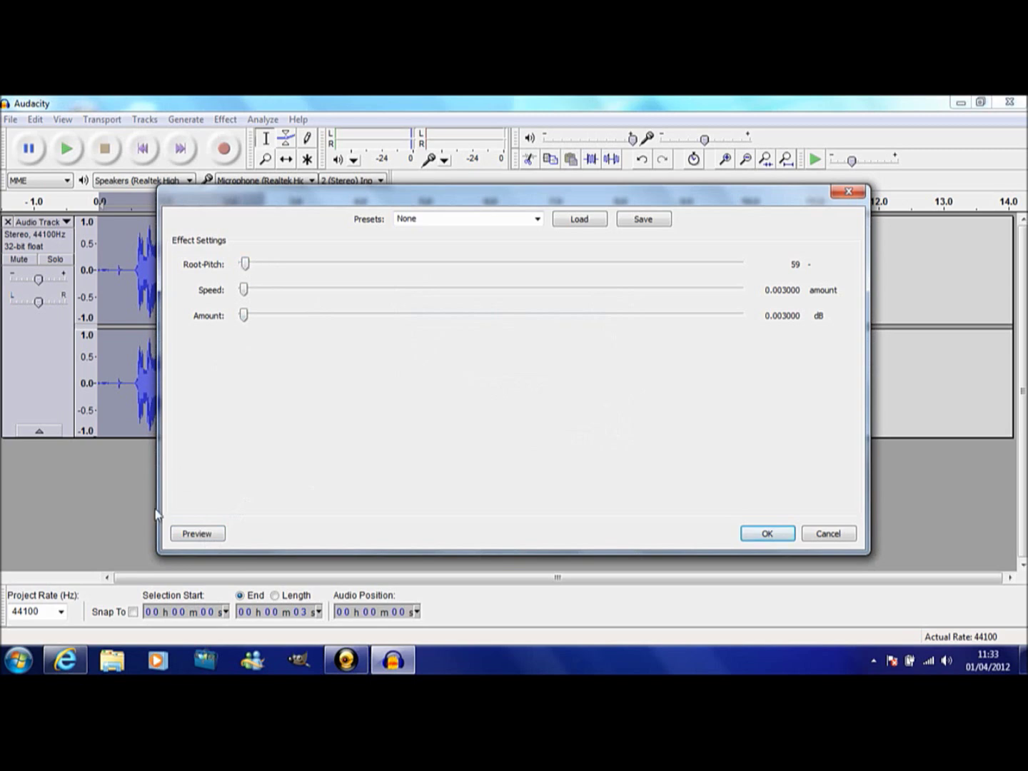
left_click(183, 537)
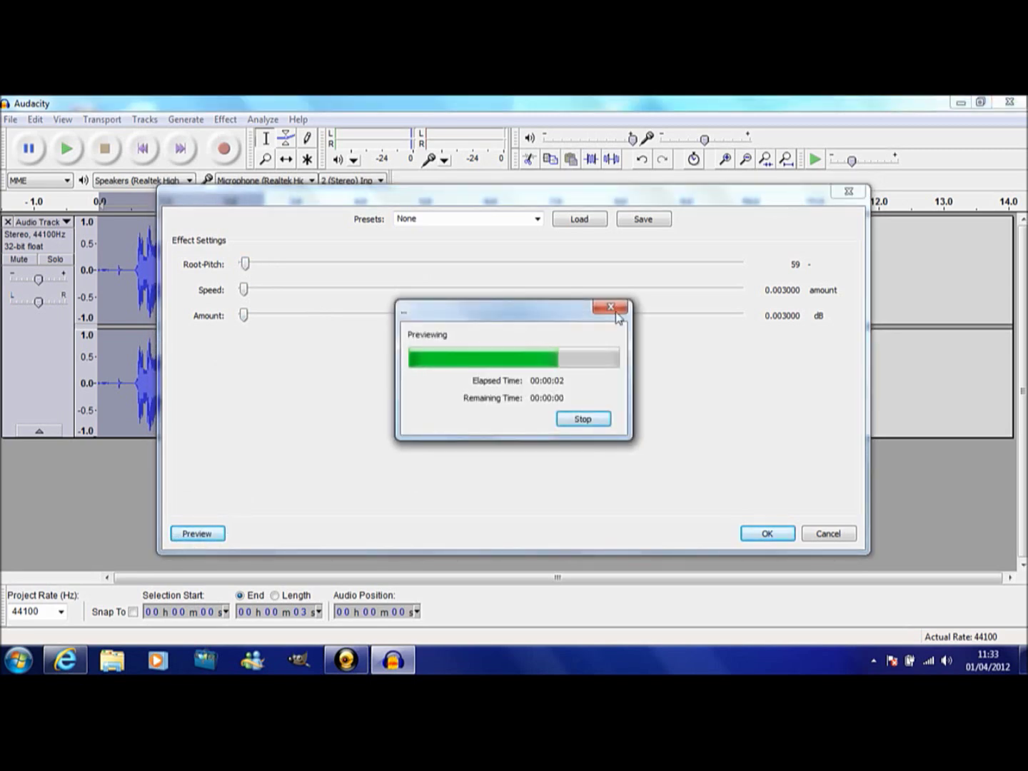
left_click(618, 315)
- Apply killerringer to the clip, play it, then normalize the selected clip and play it again
left_click(767, 534)
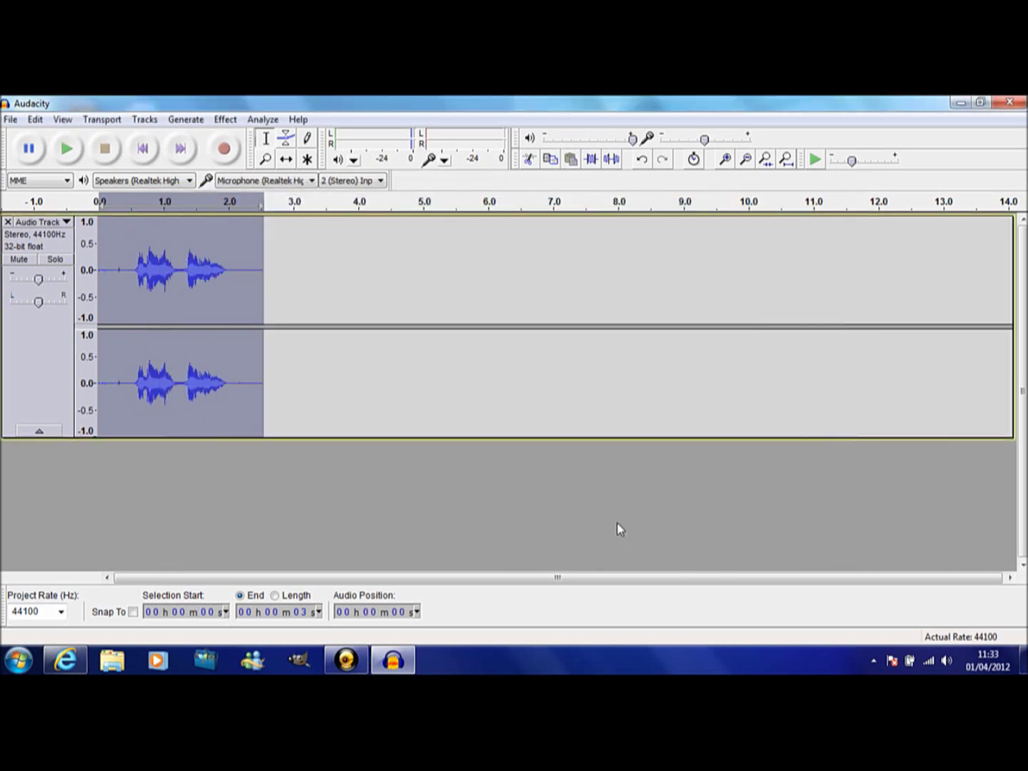
left_click(68, 146)
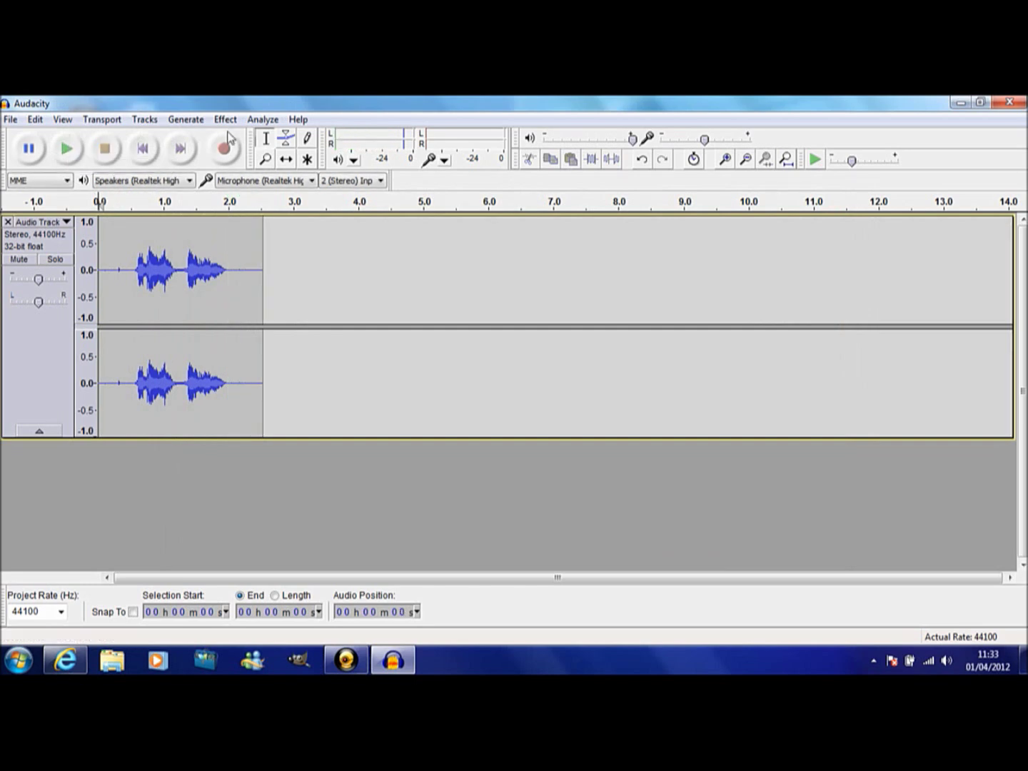
left_click_drag(261, 263, 94, 233)
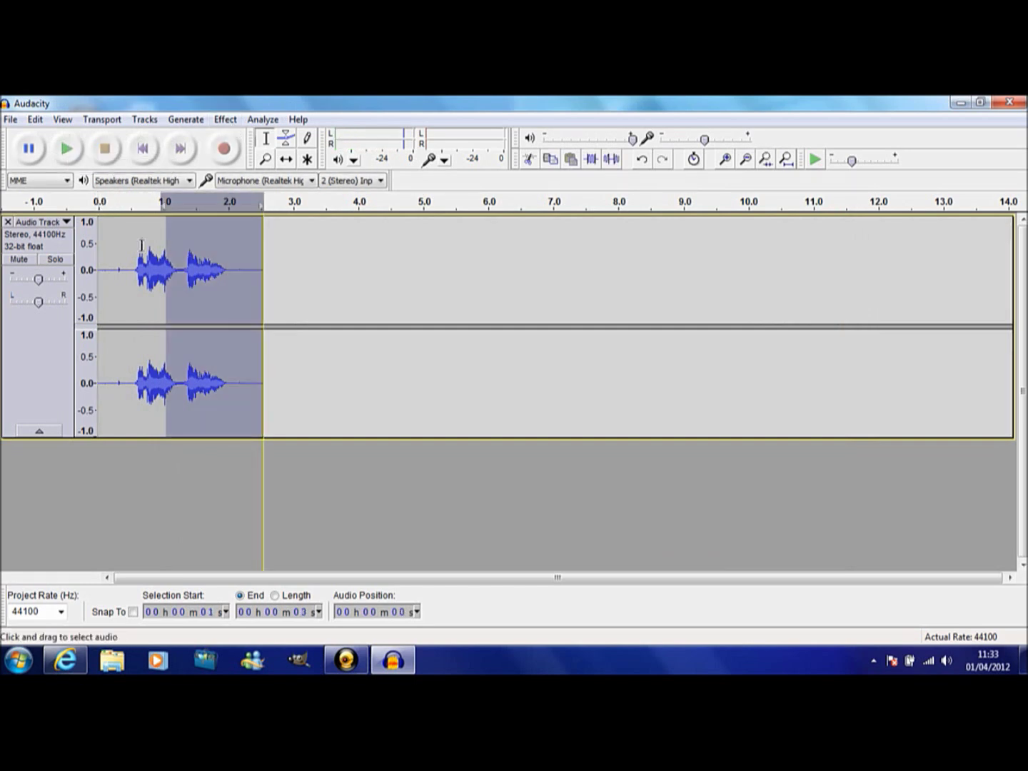
left_click(225, 119)
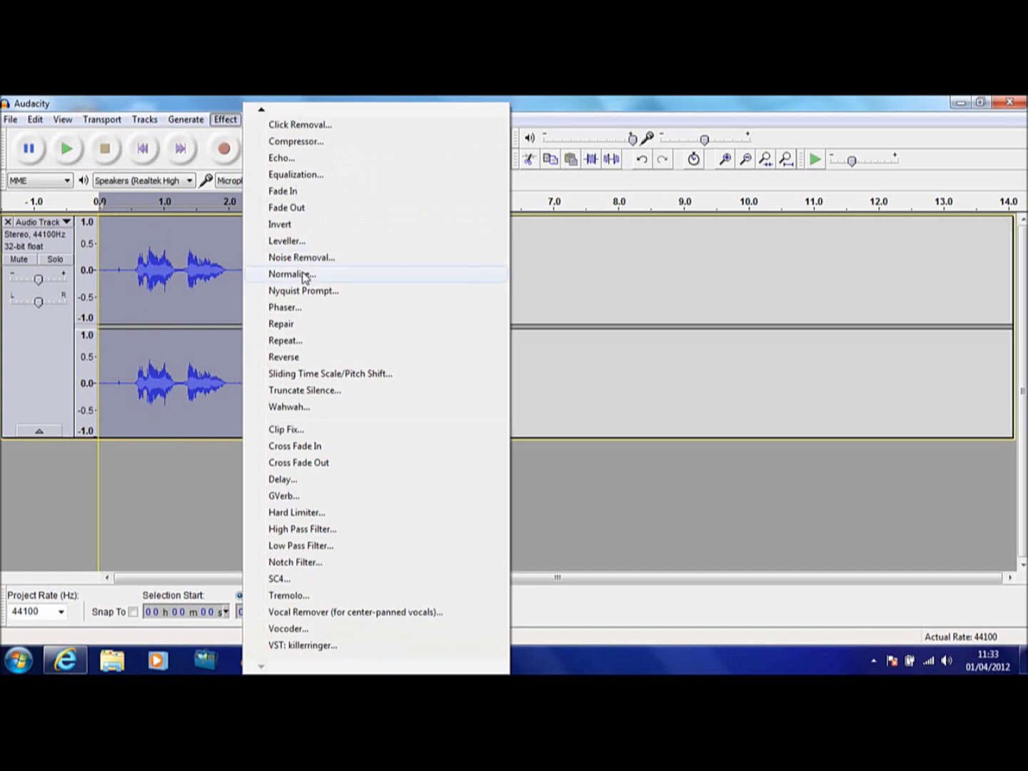
left_click(367, 275)
left_click(529, 423)
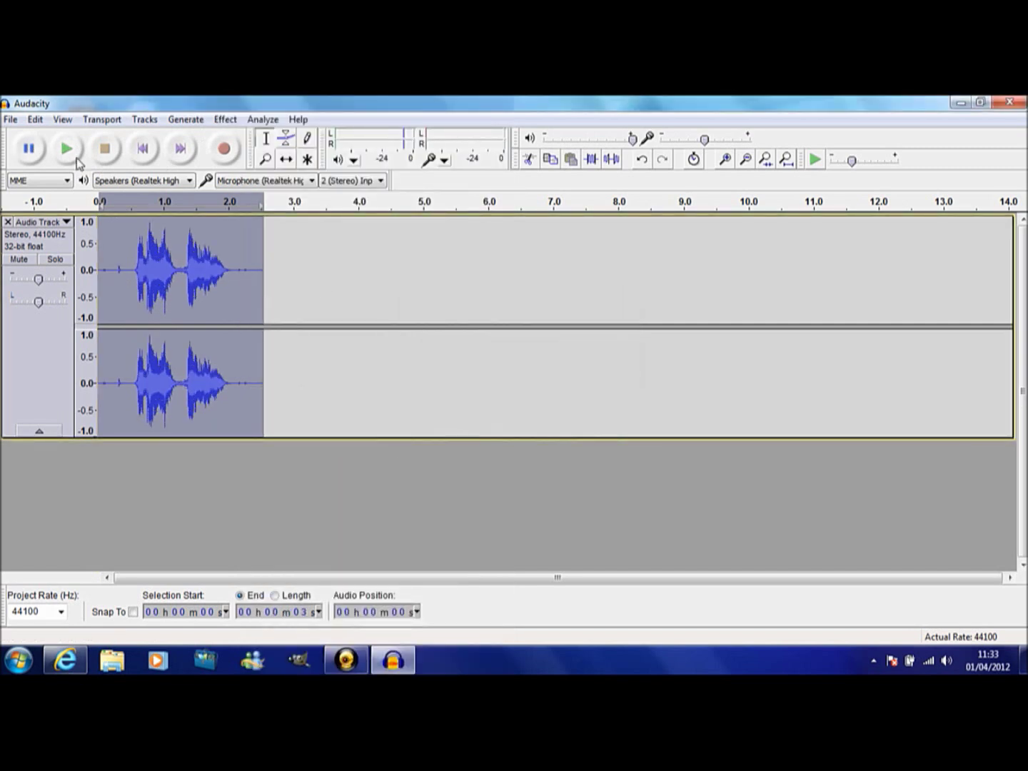
left_click(67, 149)
- Remove the voice clip track, leaving the project with no tracks
left_click(8, 221)
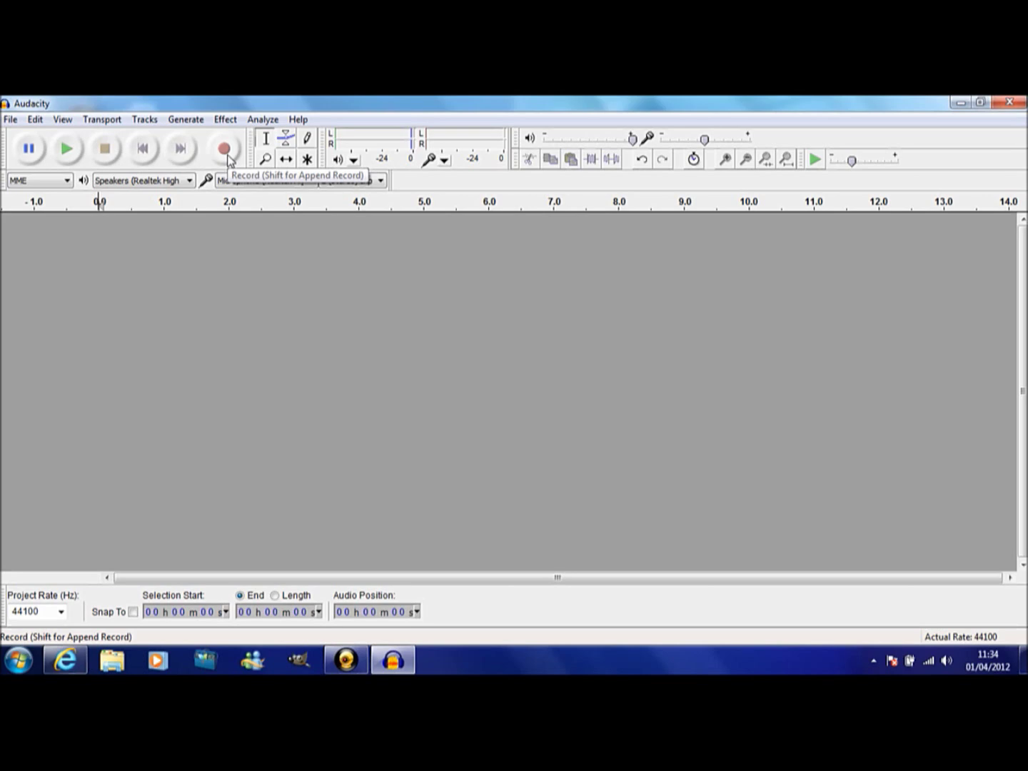
- Record a new 2.3-second voice clip and play it back
left_click(225, 153)
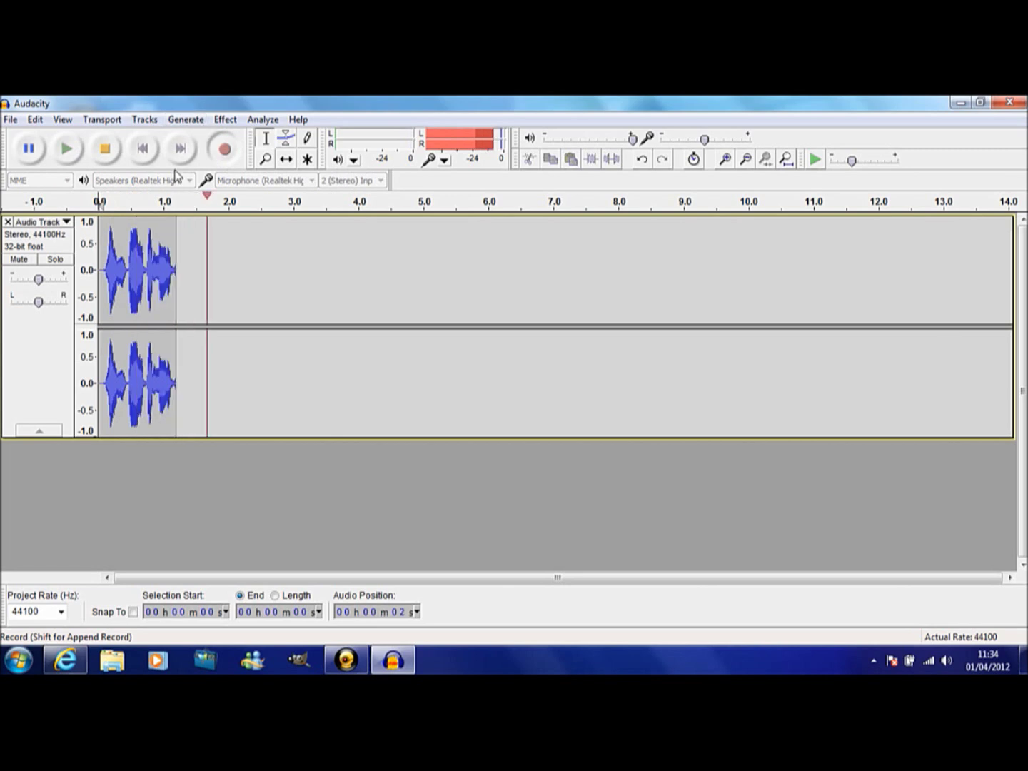
left_click(105, 151)
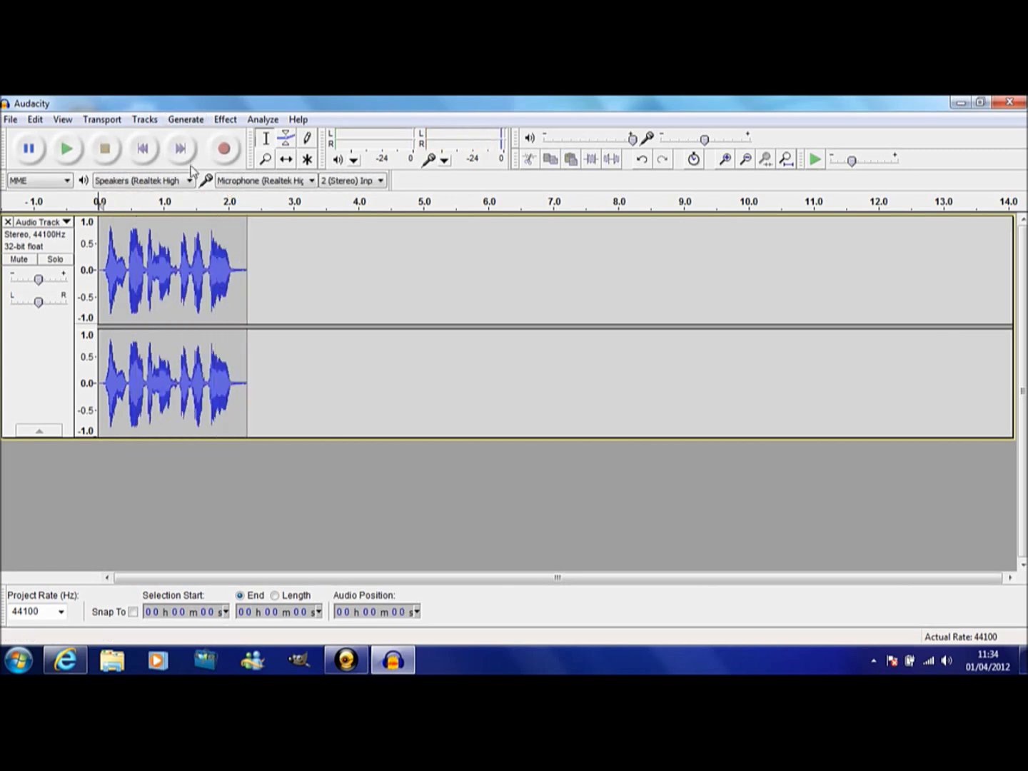
left_click(75, 150)
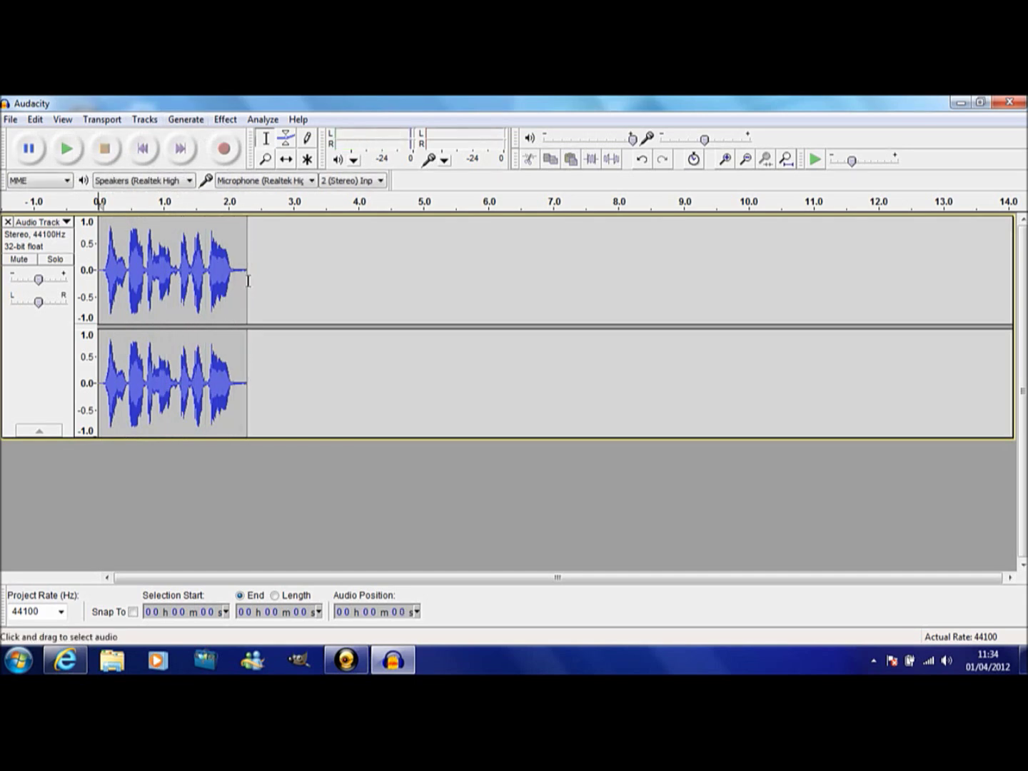
- Select the whole new recording and normalize it to -1.0 dB
left_click_drag(246, 275, 99, 276)
left_click(230, 120)
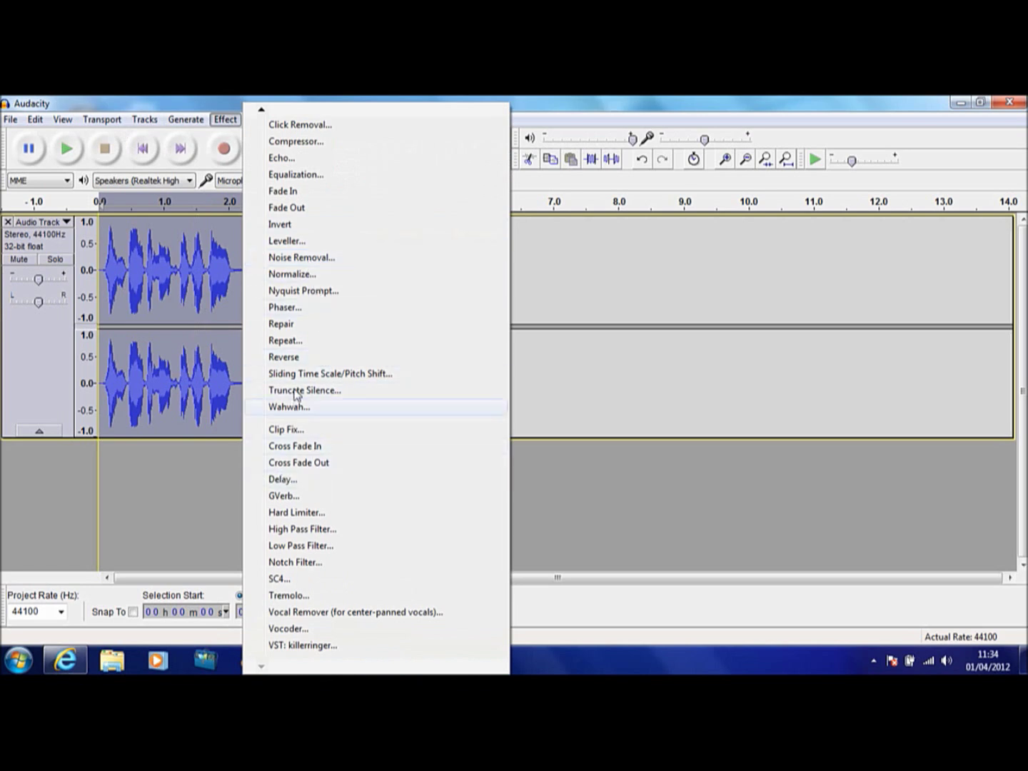
left_click(332, 277)
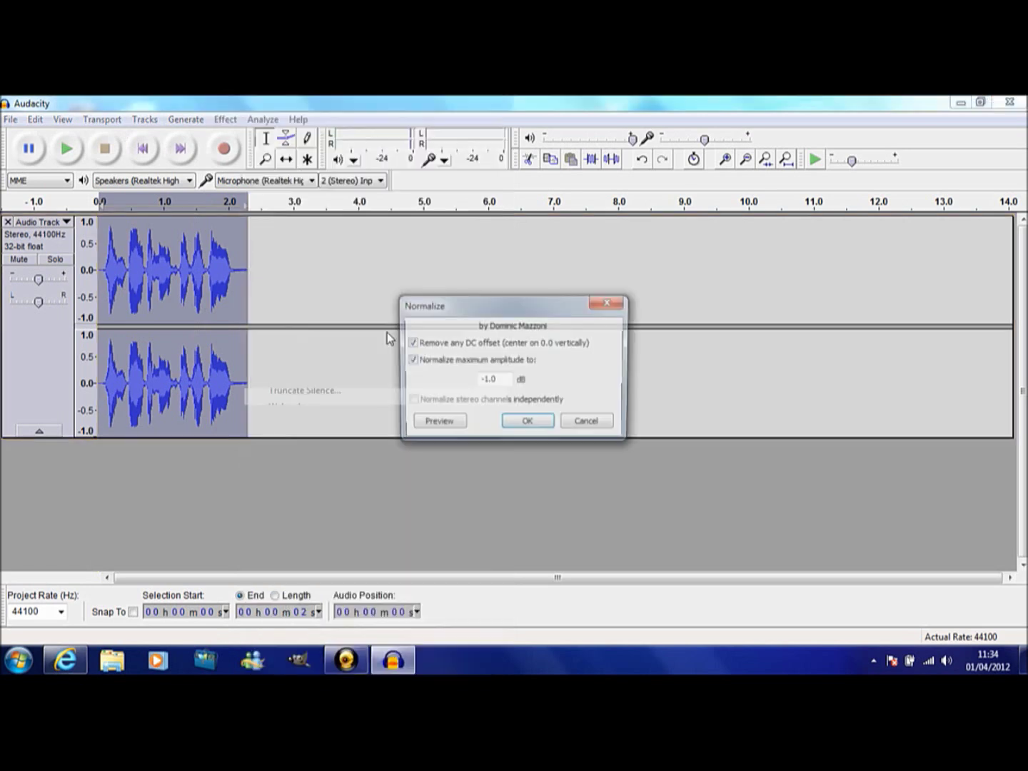
left_click(530, 425)
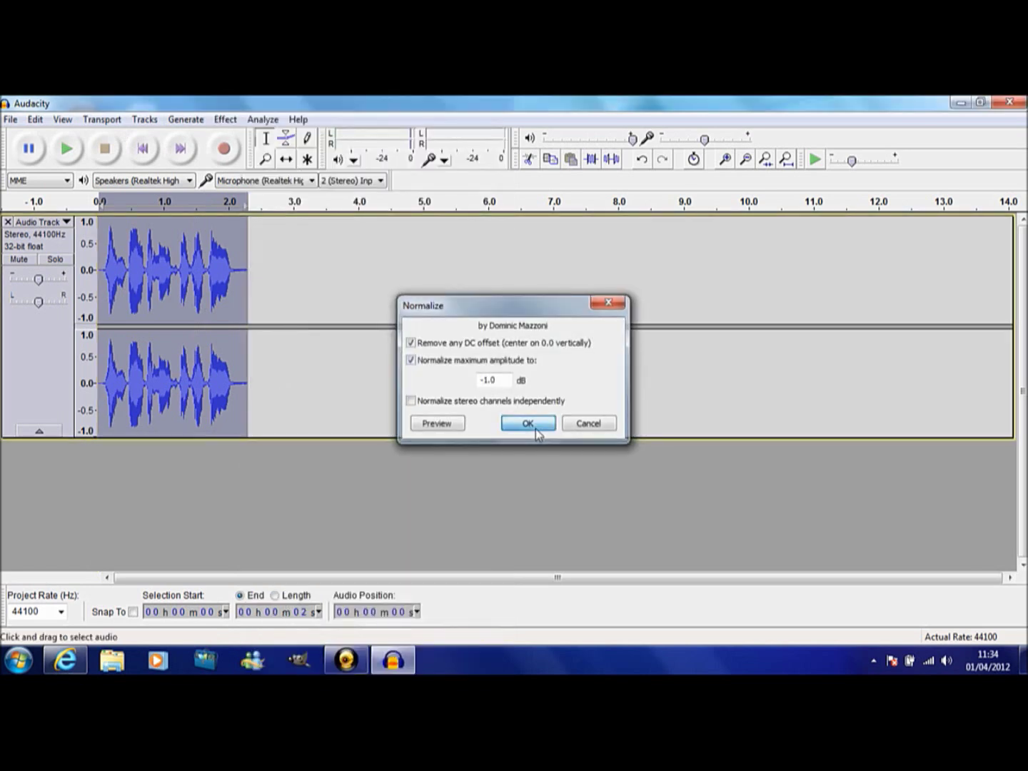
left_click(226, 120)
- In VST: killerringer, preview the clip, turn Amount down nearly to zero and preview again
left_click(291, 645)
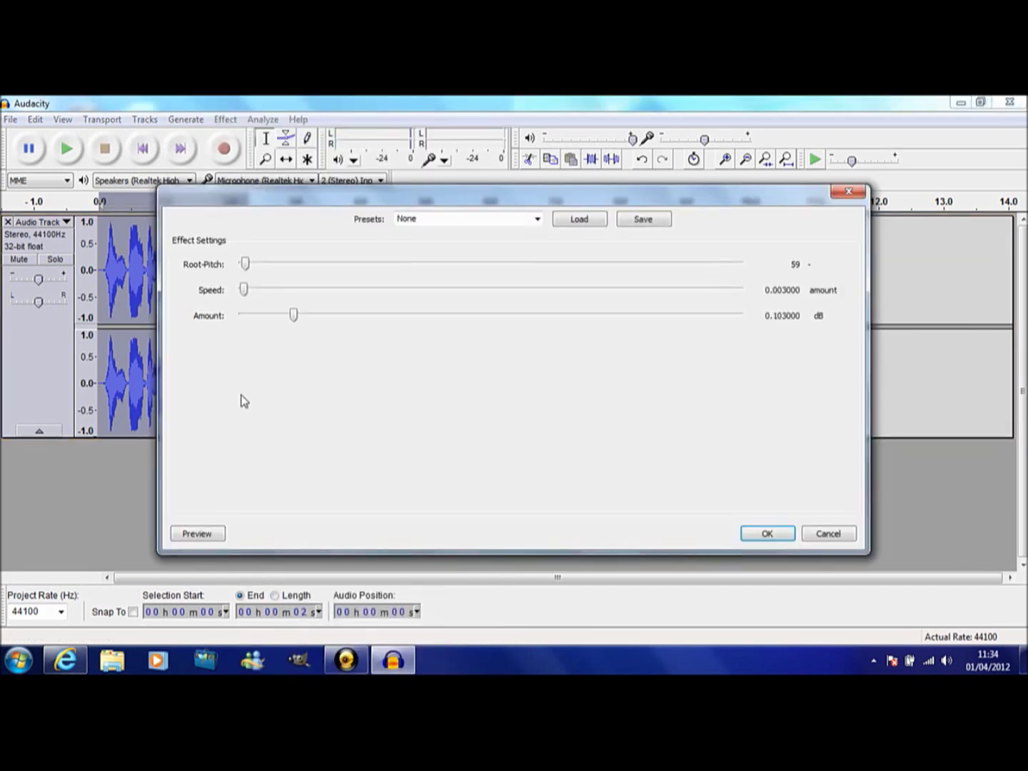
left_click(218, 534)
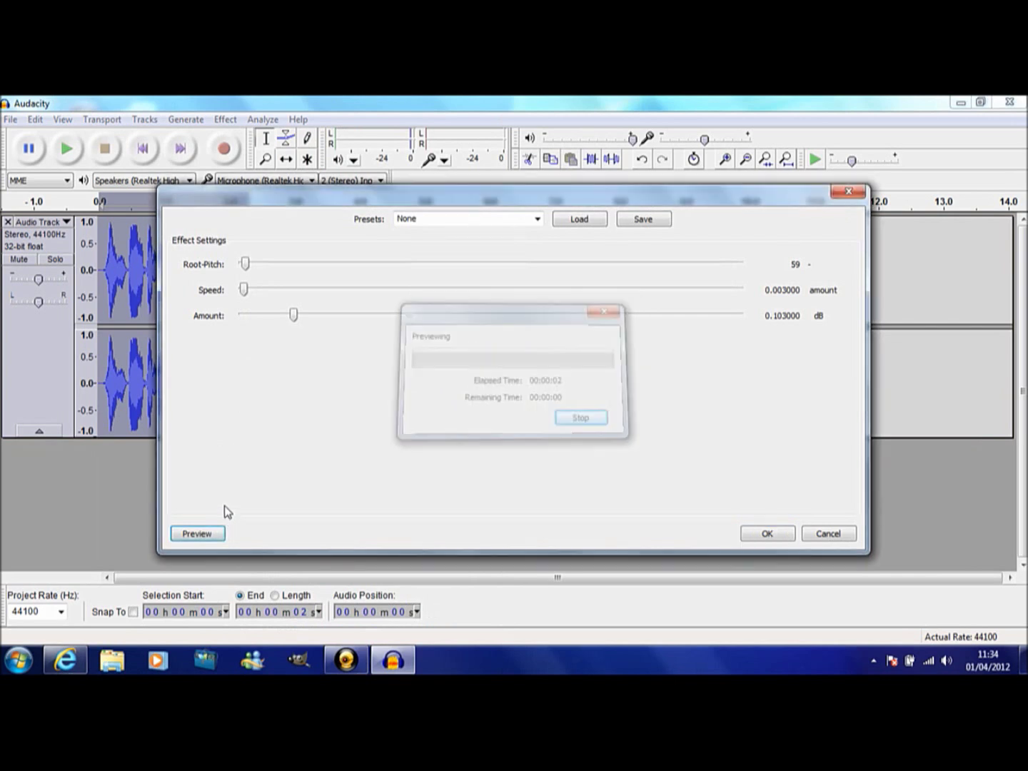
left_click_drag(293, 317, 244, 317)
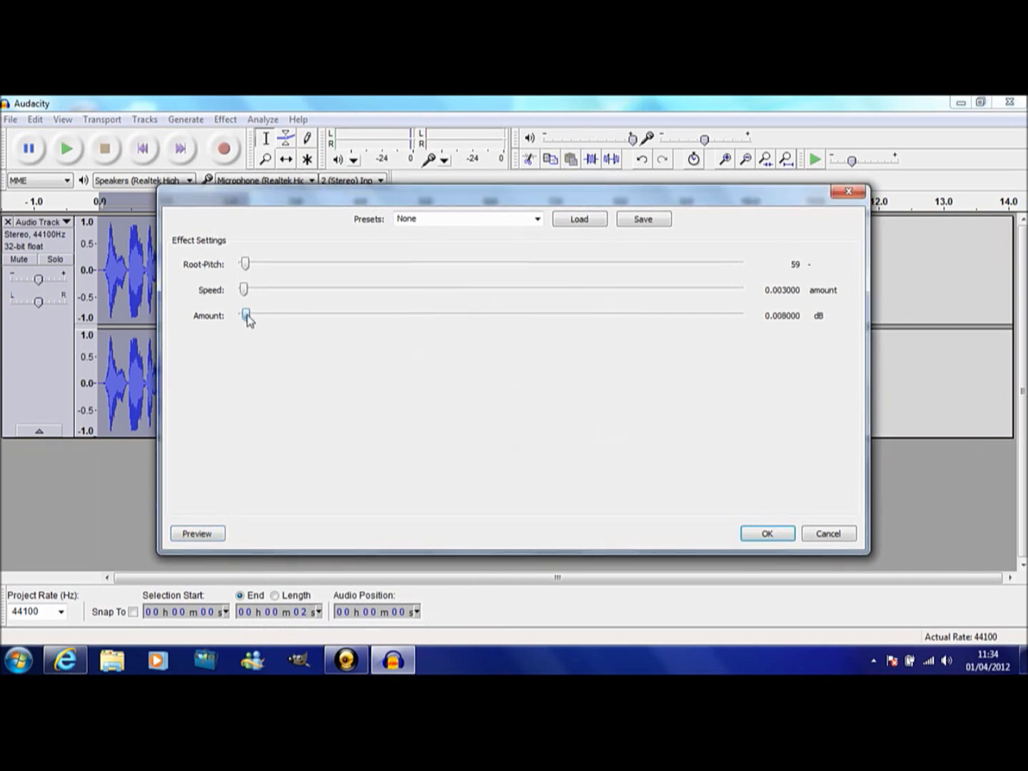
left_click(195, 532)
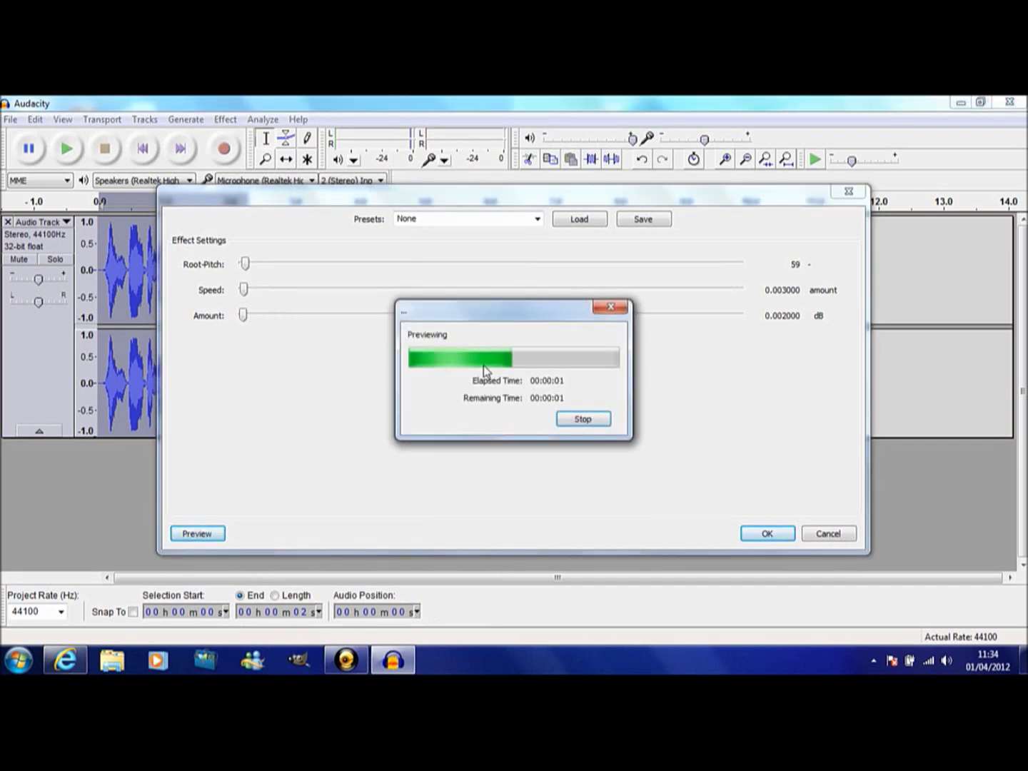
- Set Root-Pitch to 29 and Amount to 0.004, preview the result, and apply the effect
left_click(246, 265)
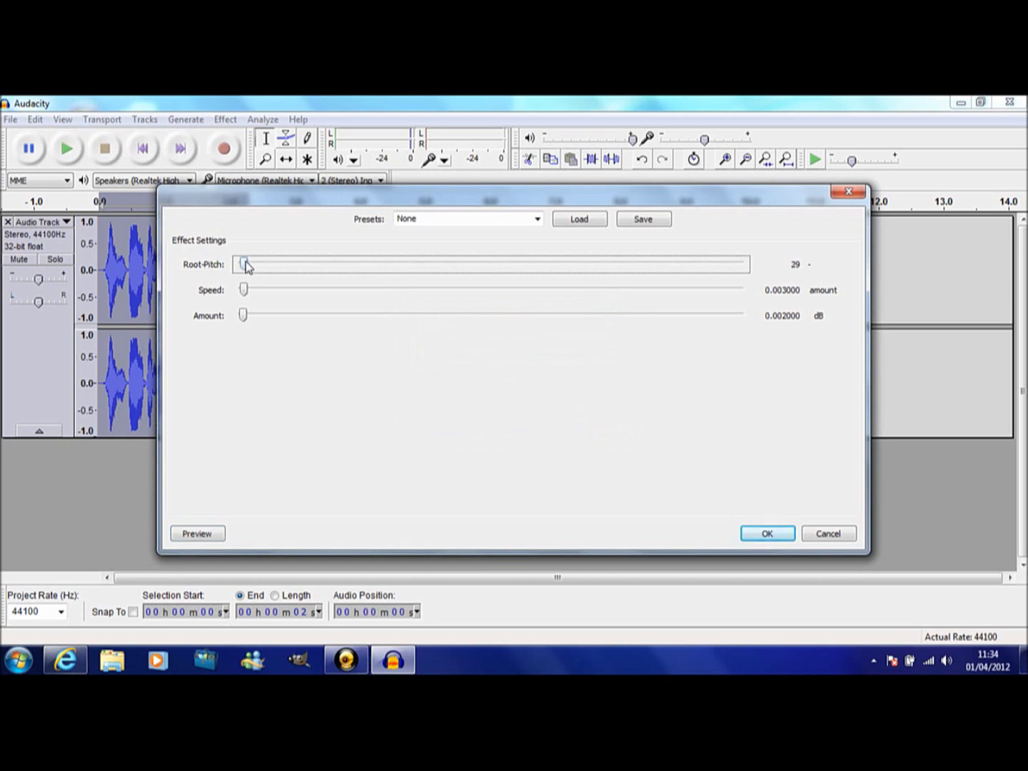
left_click(194, 535)
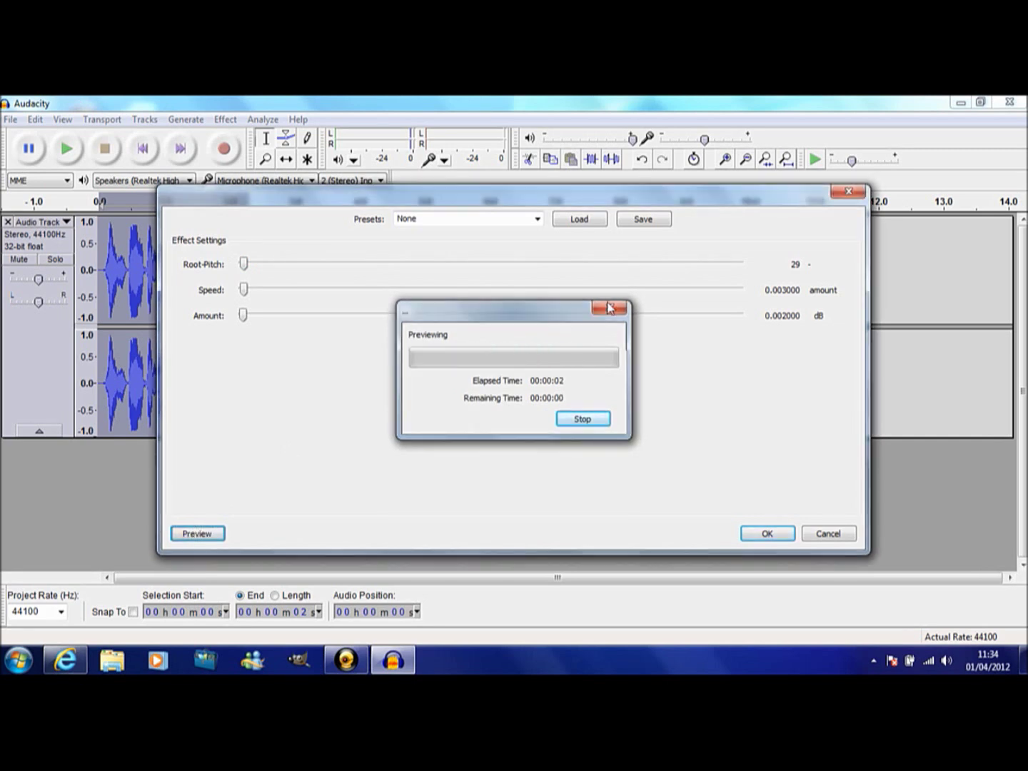
left_click(245, 316)
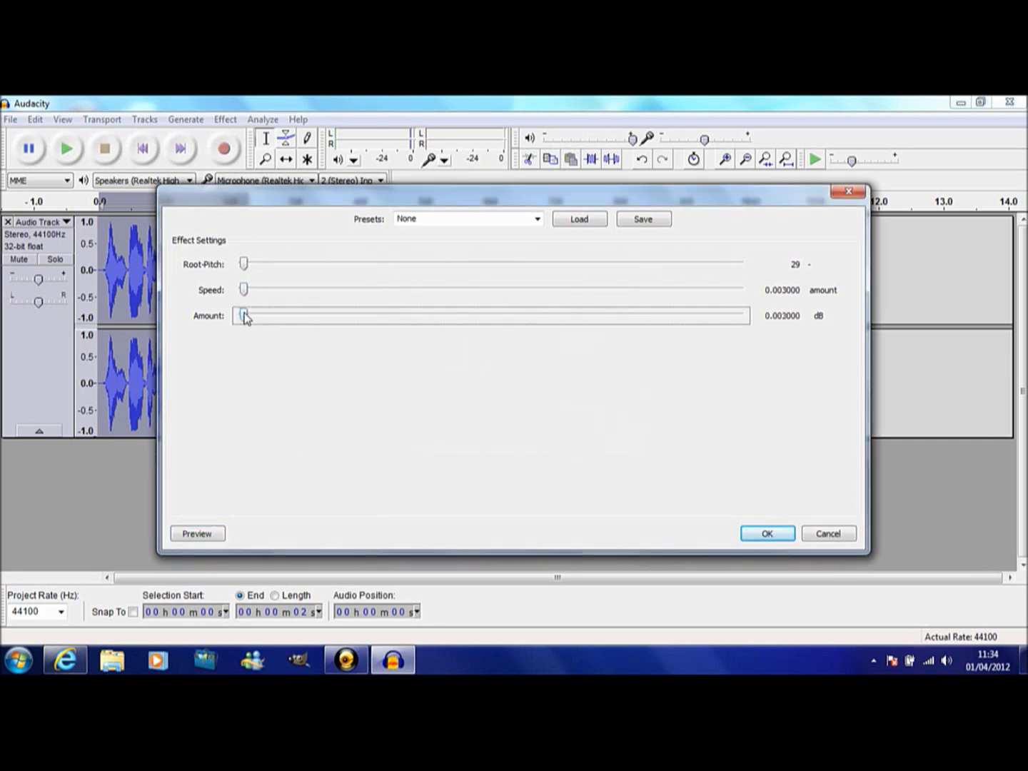
key("Right")
left_click(215, 535)
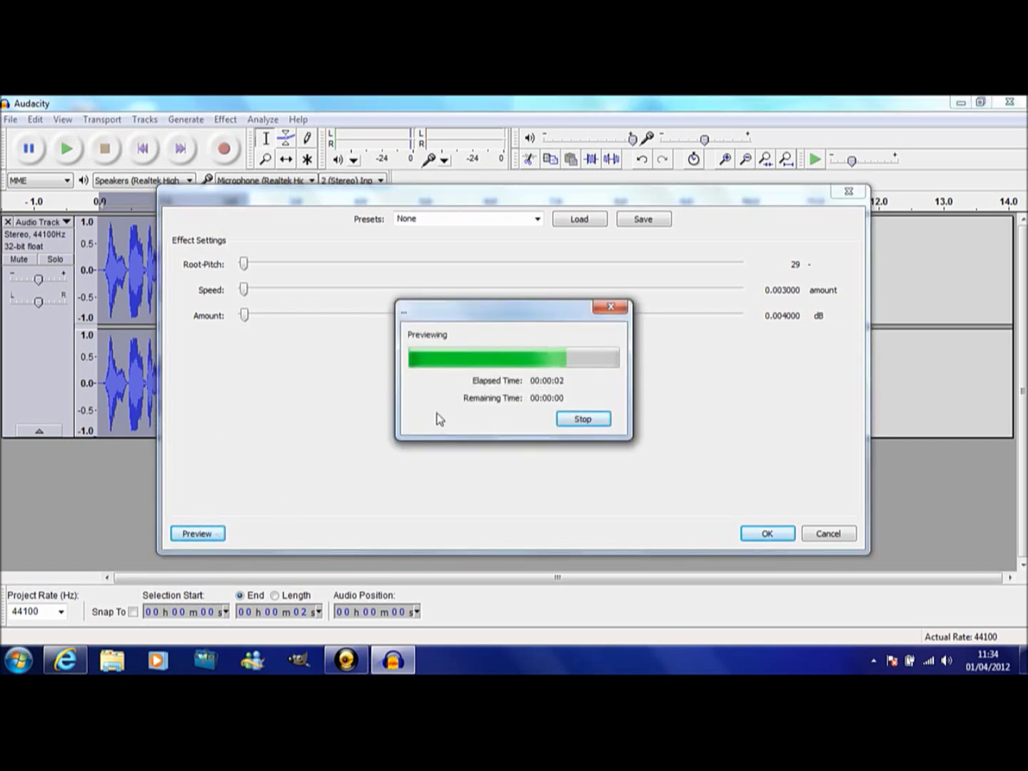
left_click(764, 534)
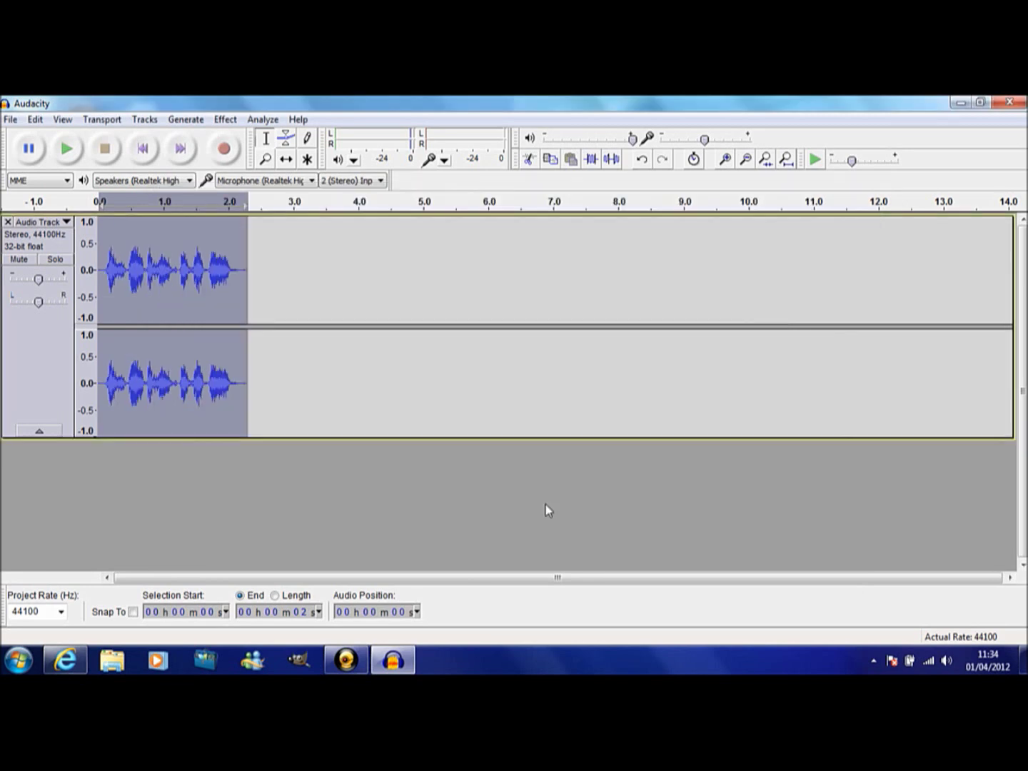
- Normalize the ringer-processed 2.3-second clip with the default -1.0 dB setting
left_click(225, 119)
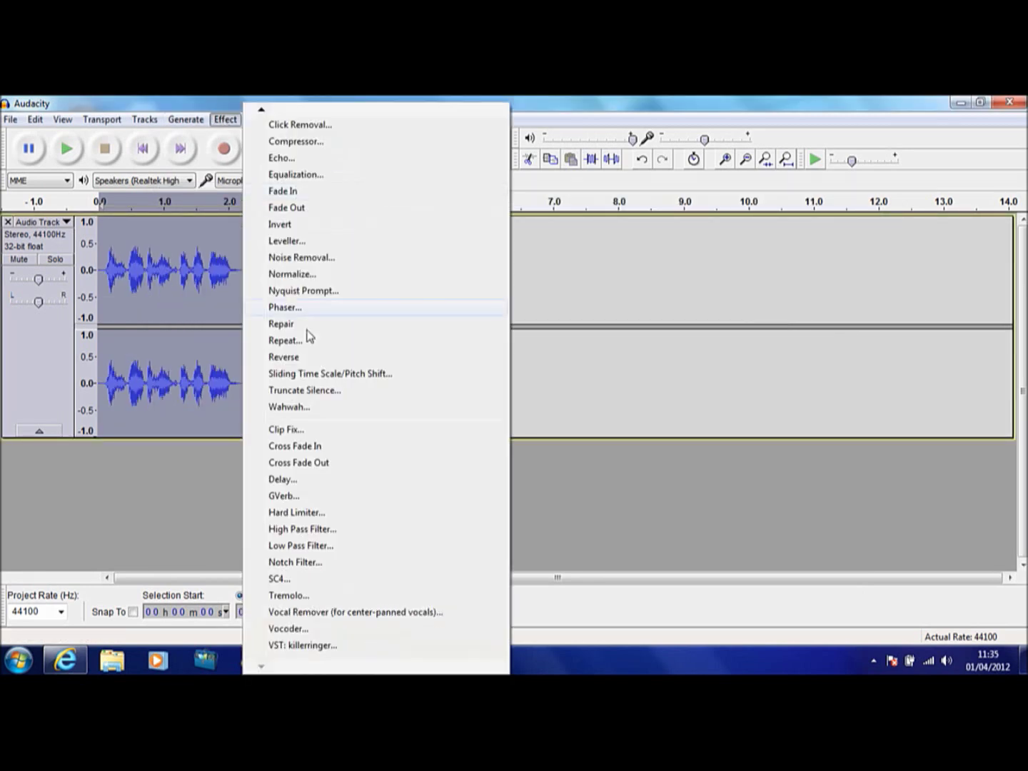
left_click(294, 274)
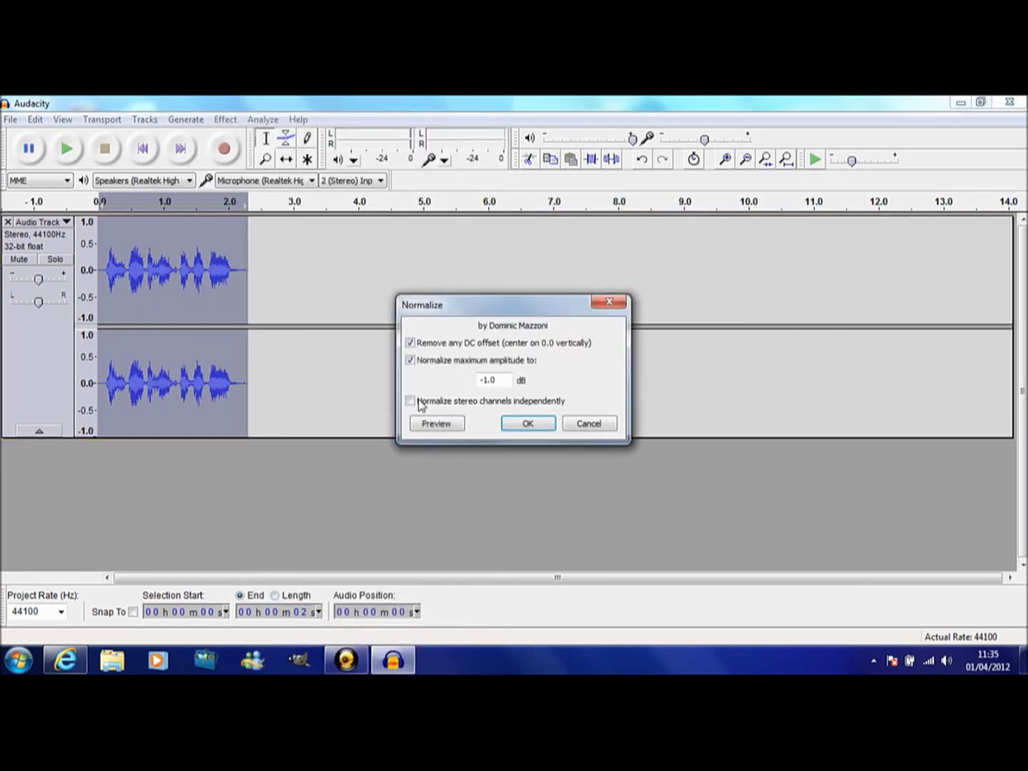
left_click(531, 426)
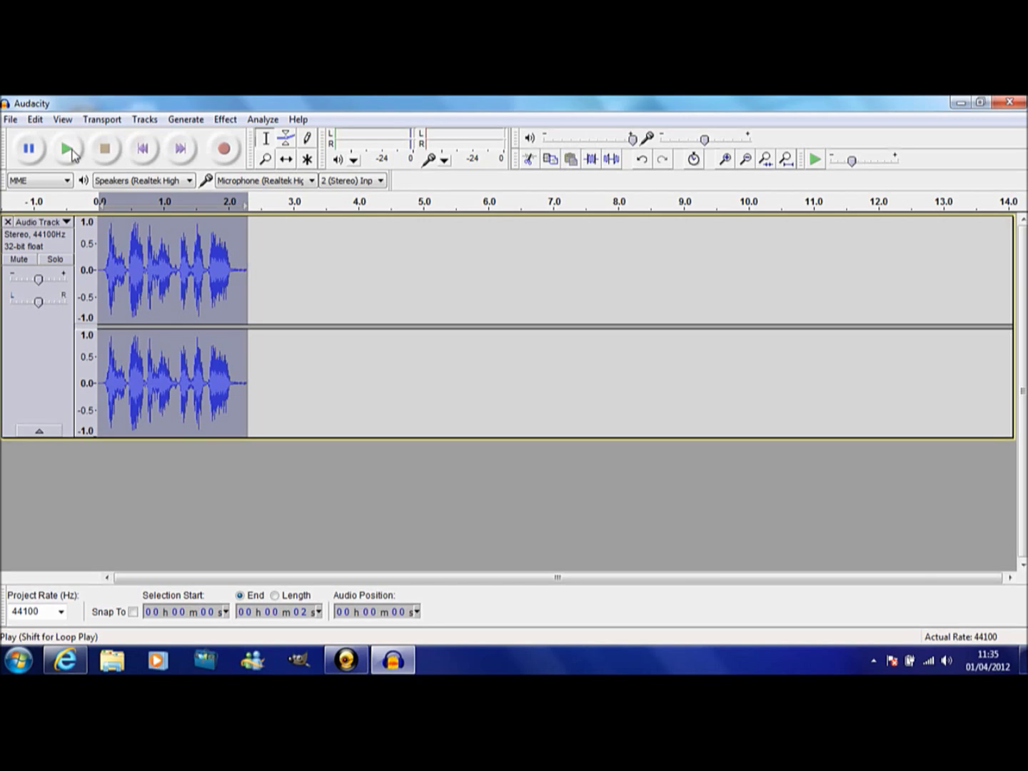
left_click(142, 149)
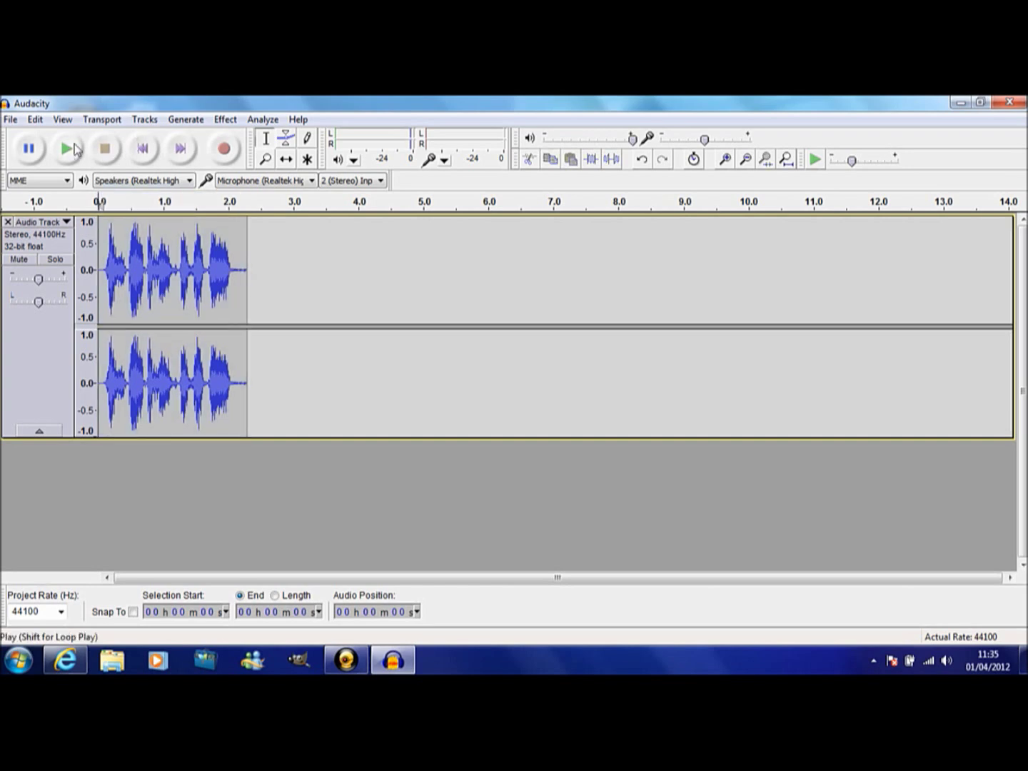
left_click(75, 151)
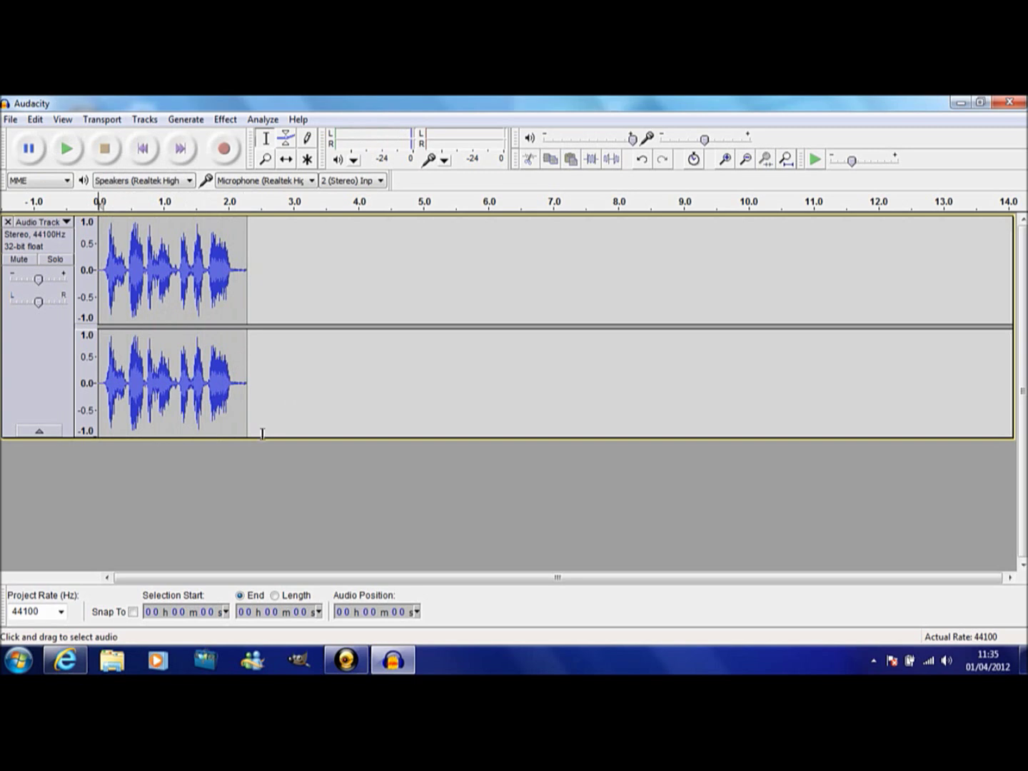
mouse_move(346, 660)
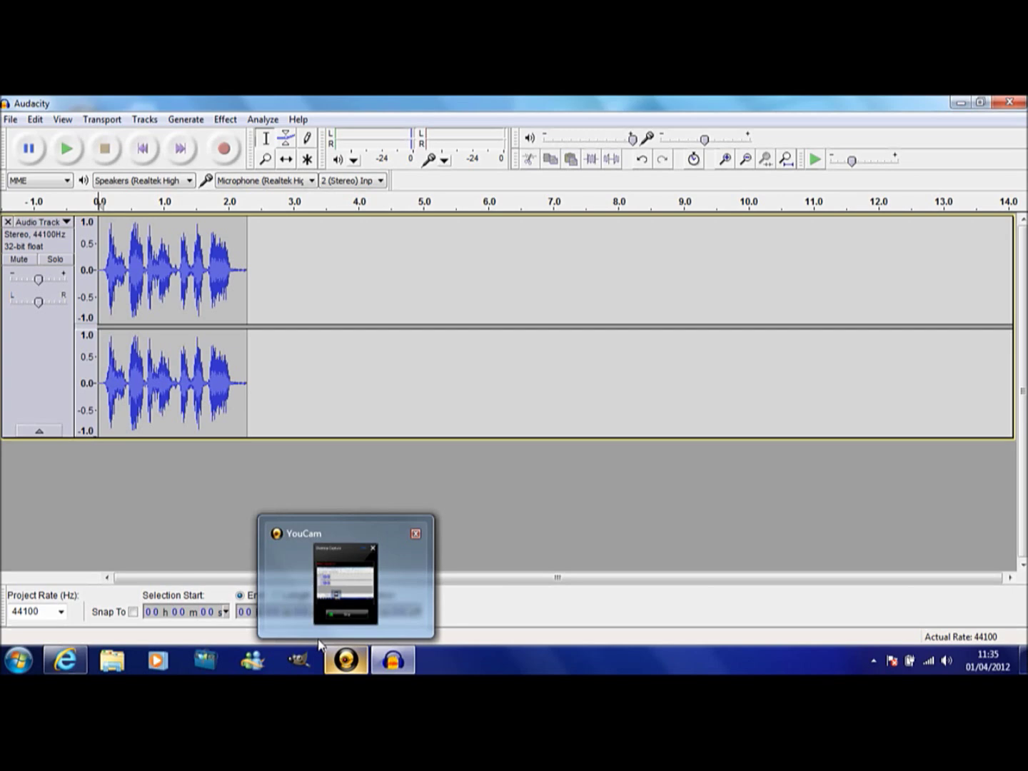
- Bring up YouCam's Desktop Capture window over Audacity with the recording still running
left_click(354, 655)
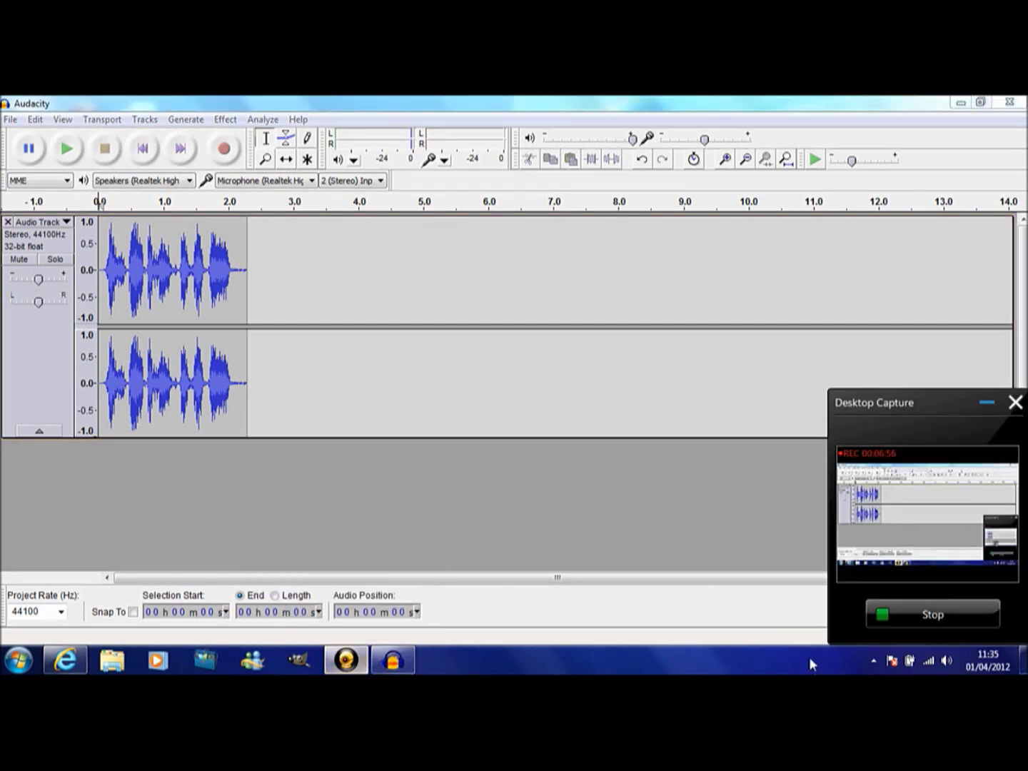